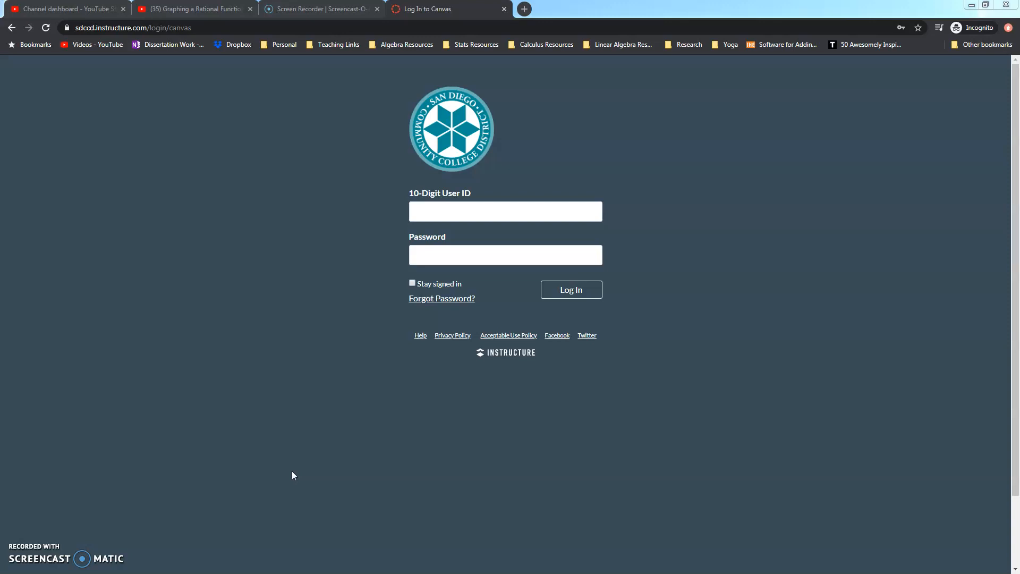
- Log in to Canvas with the saved 10-digit user ID and account password
left_click(425, 212)
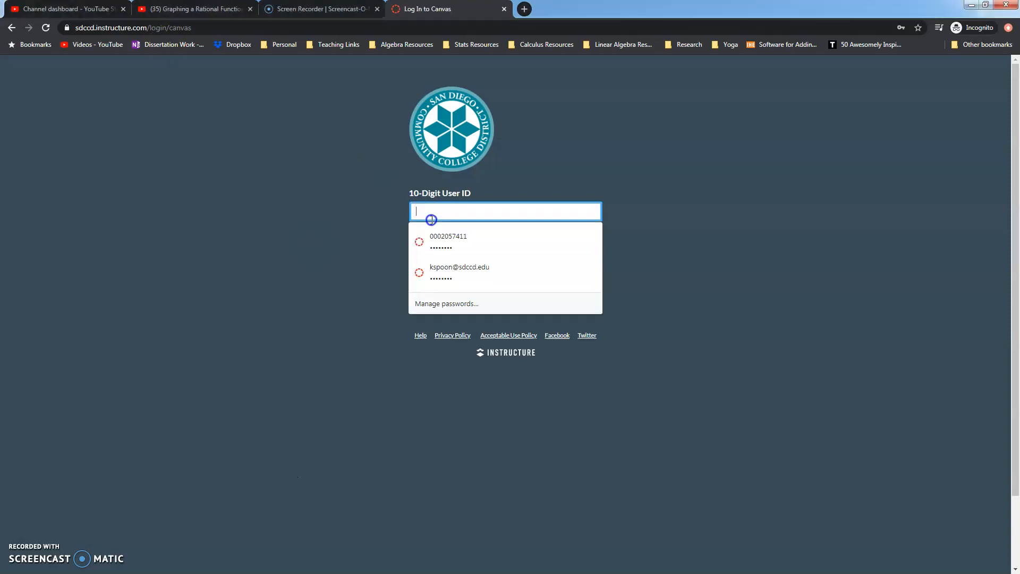
left_click(482, 239)
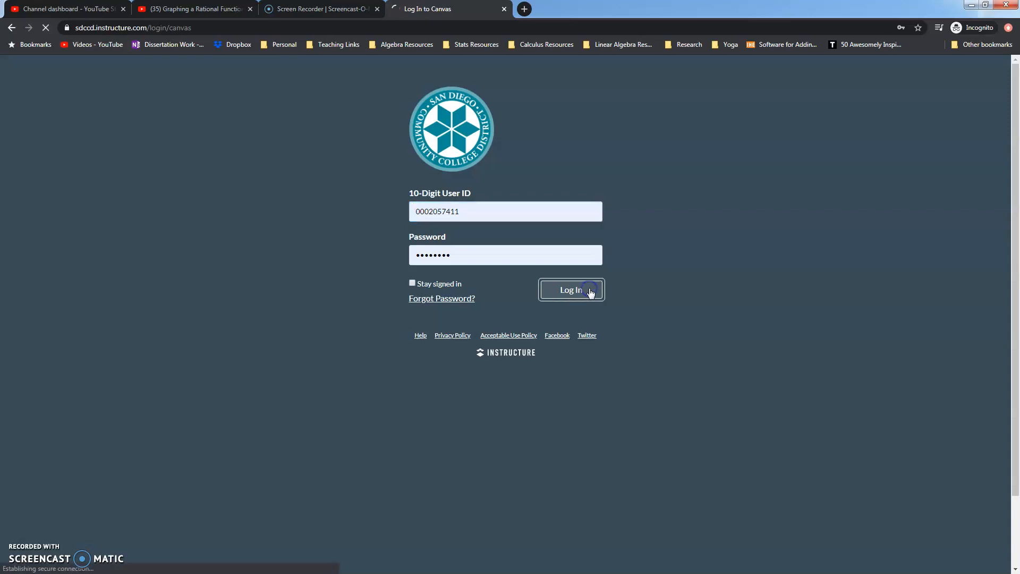
left_click(624, 414)
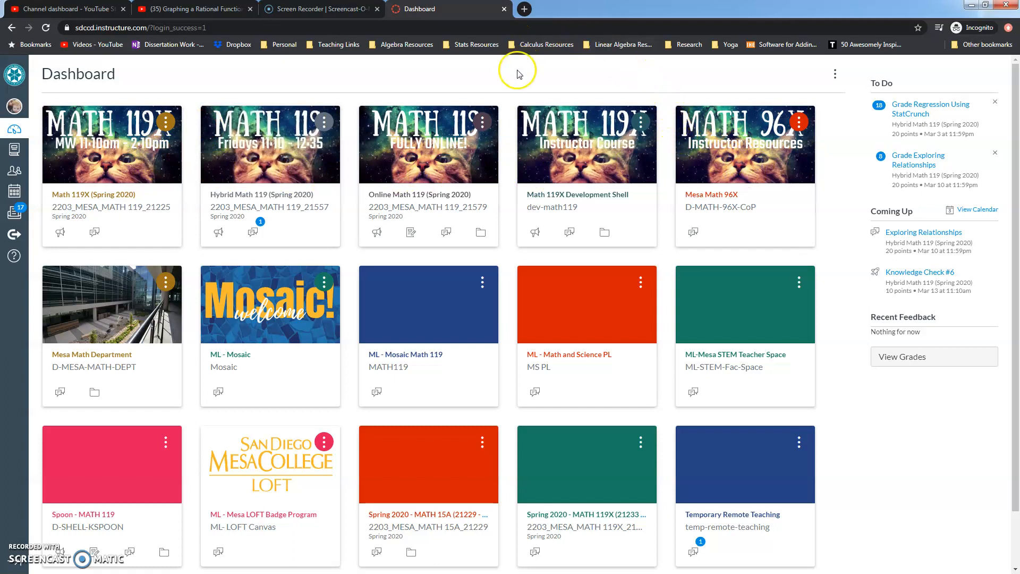
- Open the Spring 2020 MATH 119X (21233) course and enter Student View
scroll(536, 327, "down", 2)
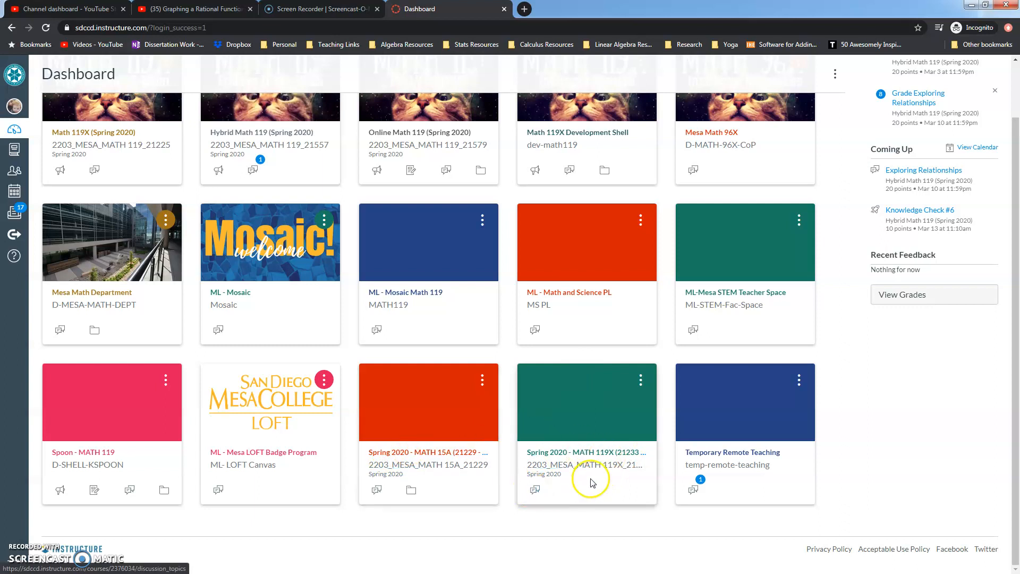
left_click(599, 461)
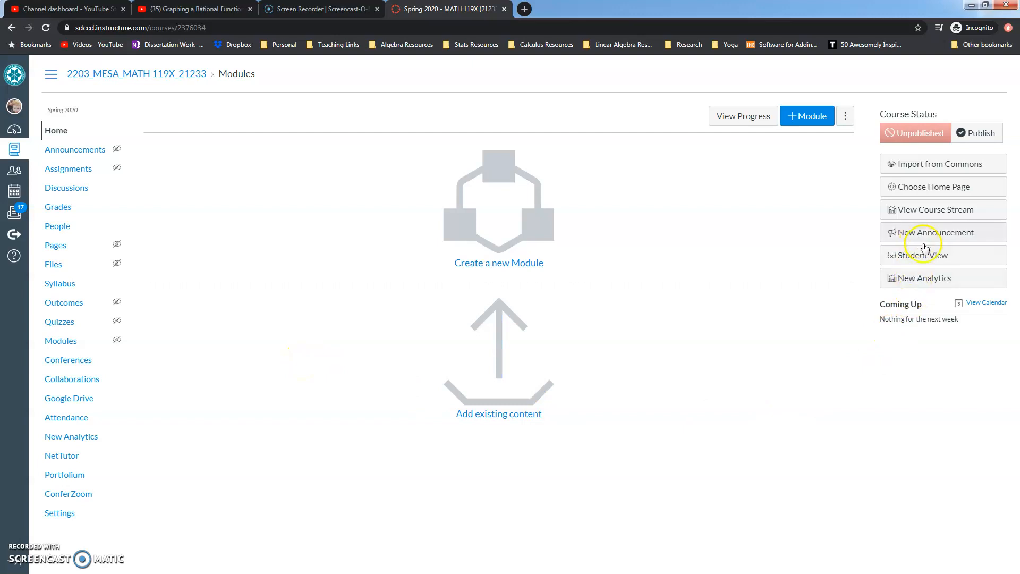
left_click(936, 261)
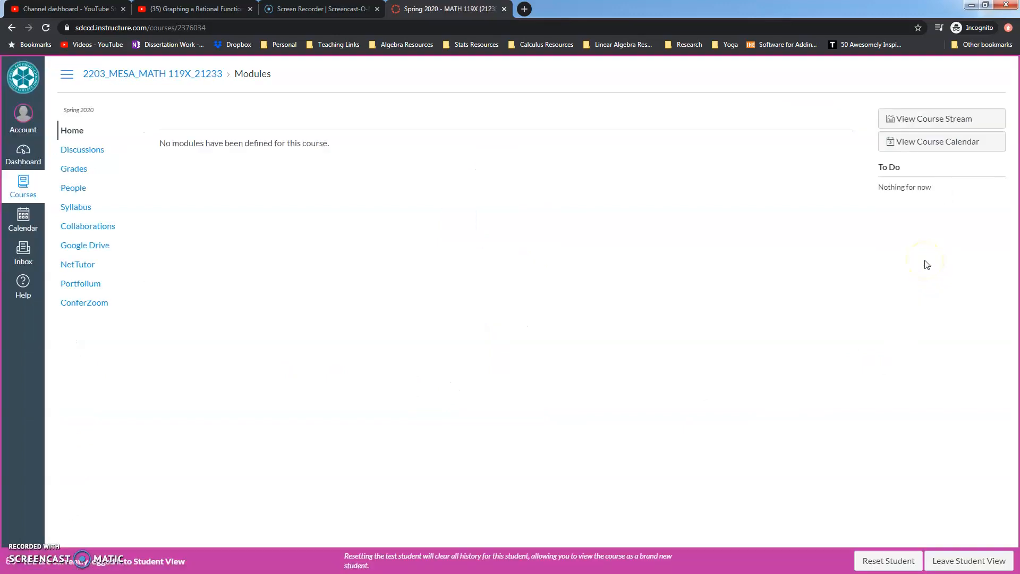
- Examine the Grades, Syllabus, People and NetTutor pages as a student, and return to the instructor's course home page
left_click(64, 170)
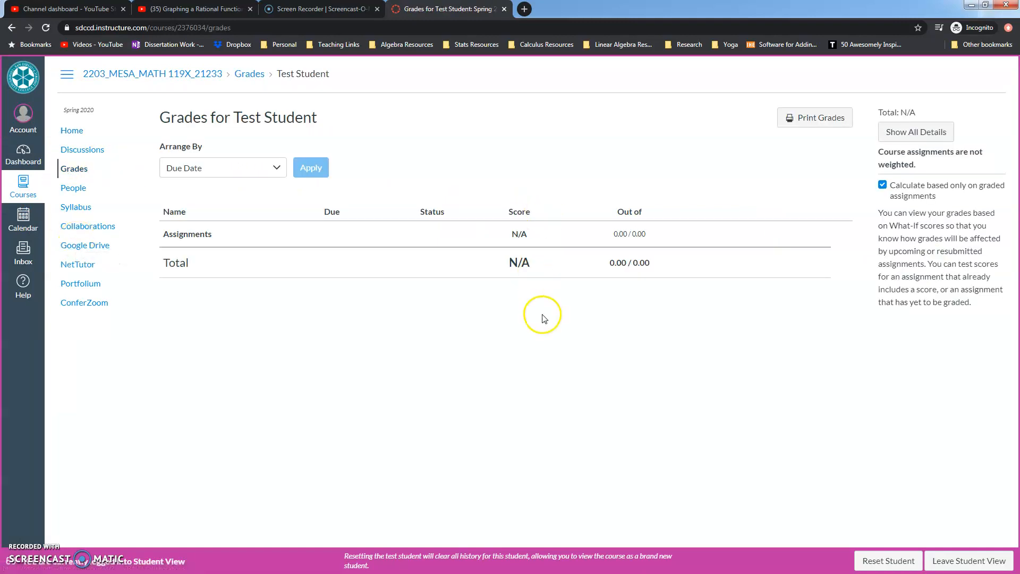
left_click(73, 206)
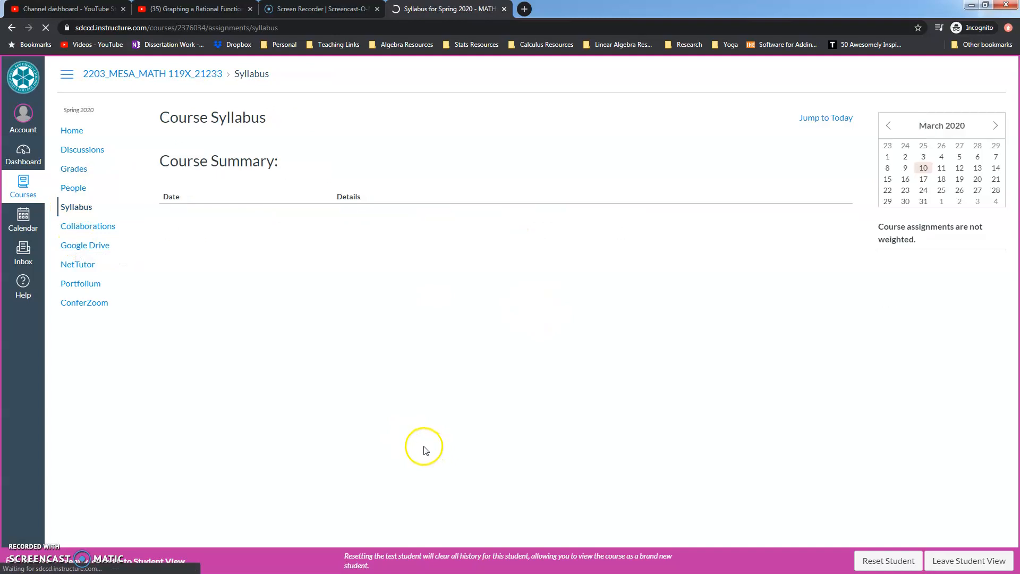
left_click(78, 190)
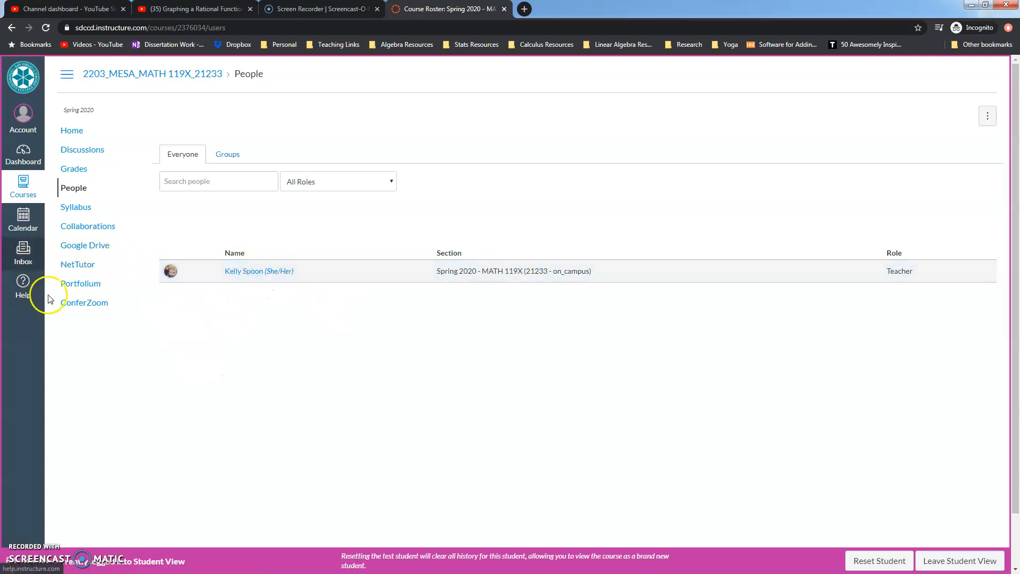
left_click_drag(74, 133, 107, 122)
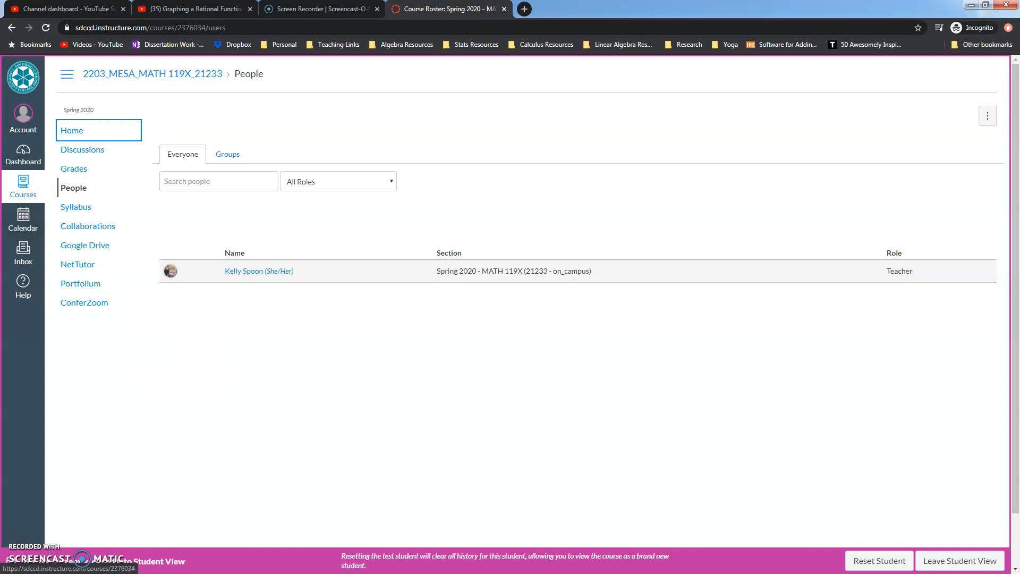
left_click(83, 266)
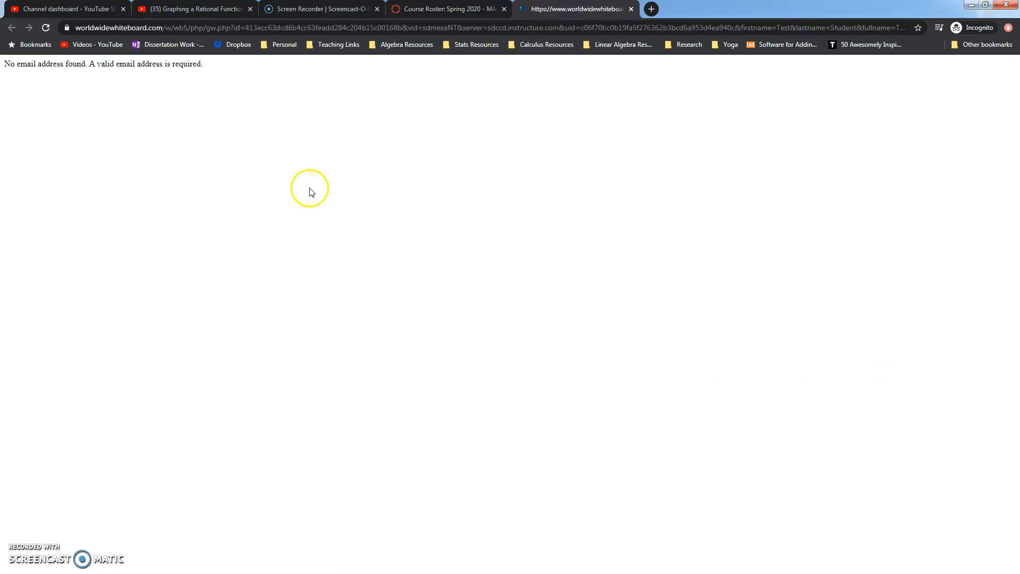
left_click(631, 9)
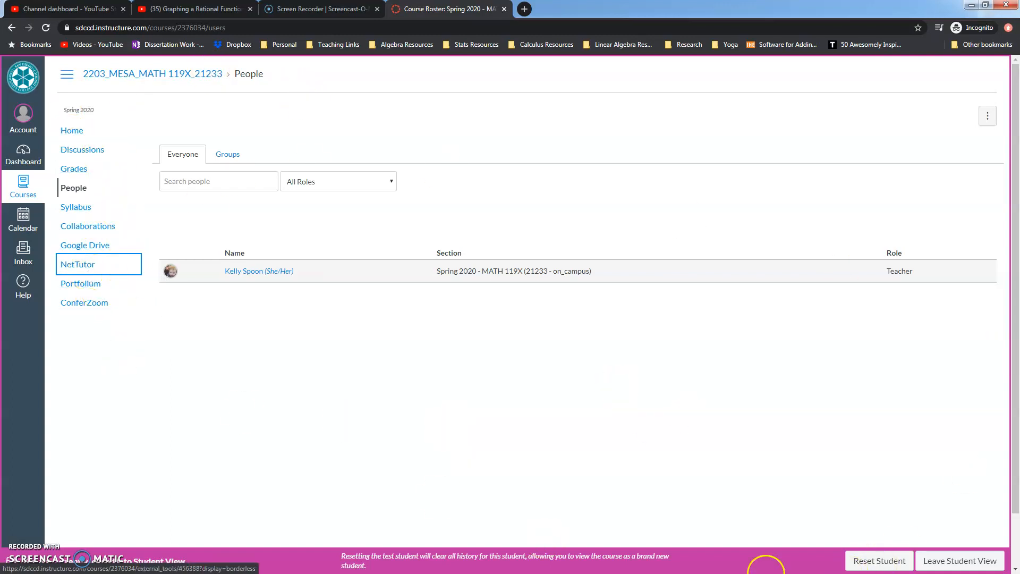
left_click(953, 558)
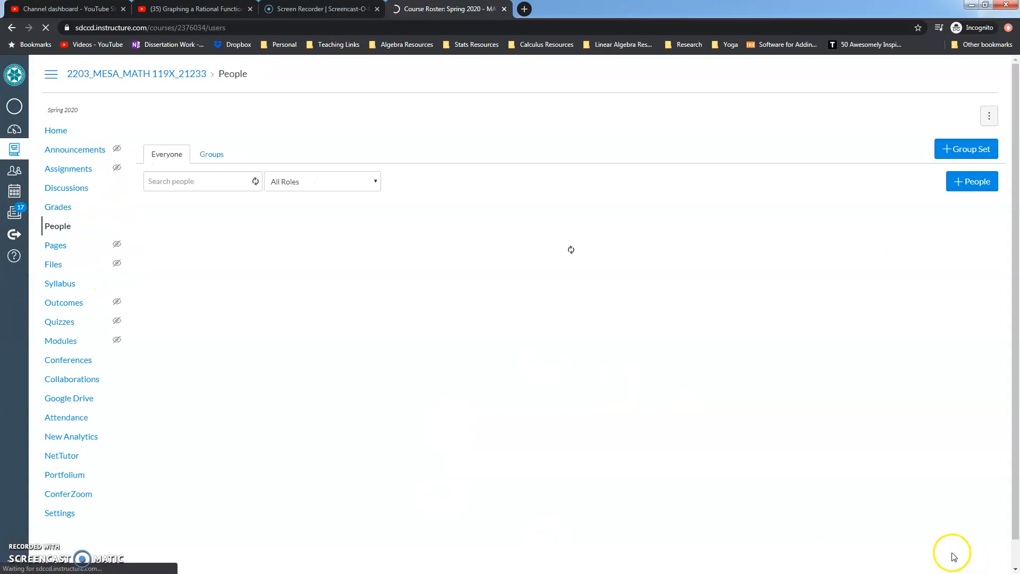
left_click(58, 131)
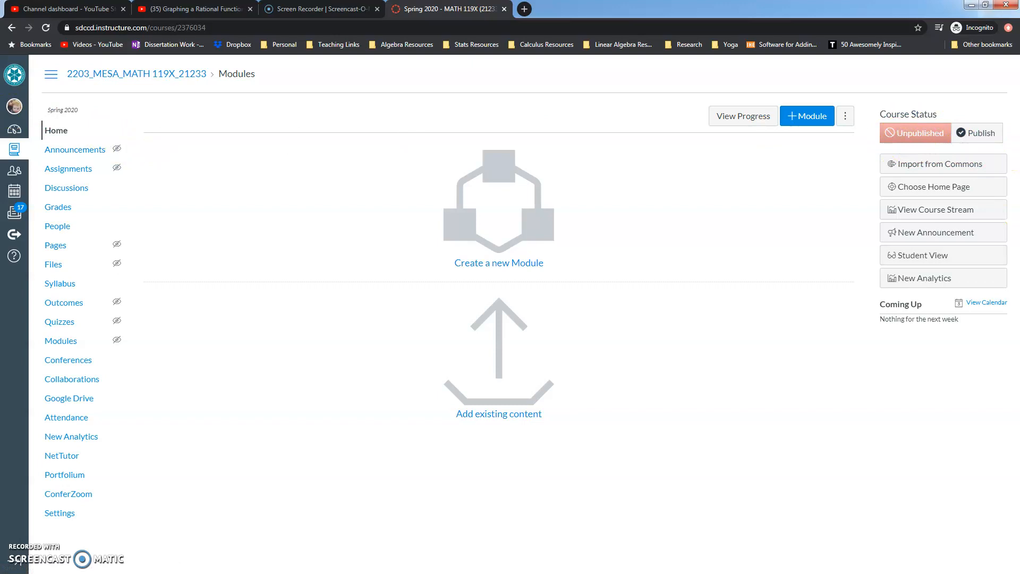
left_click(985, 137)
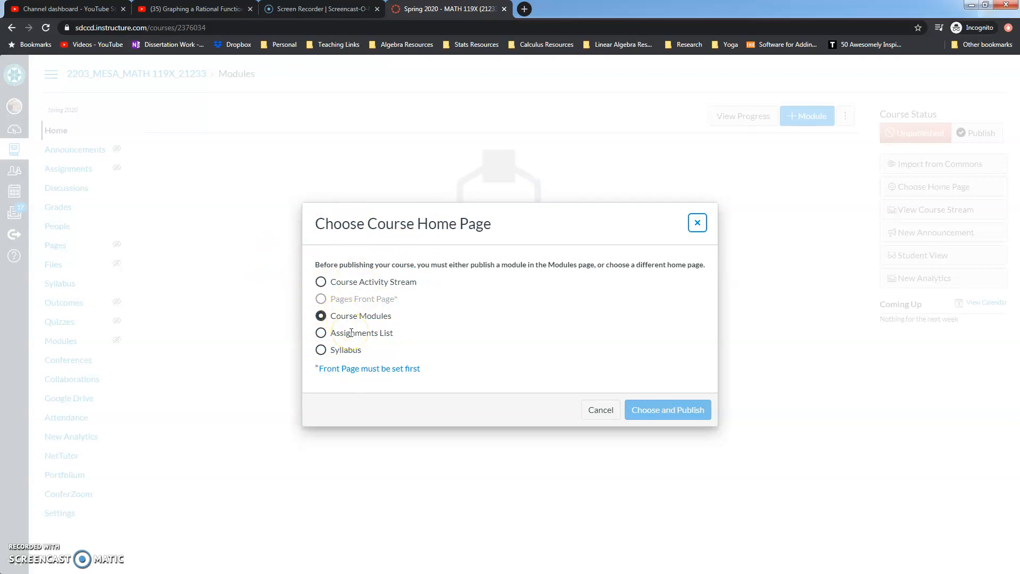
left_click(321, 316)
left_click(698, 222)
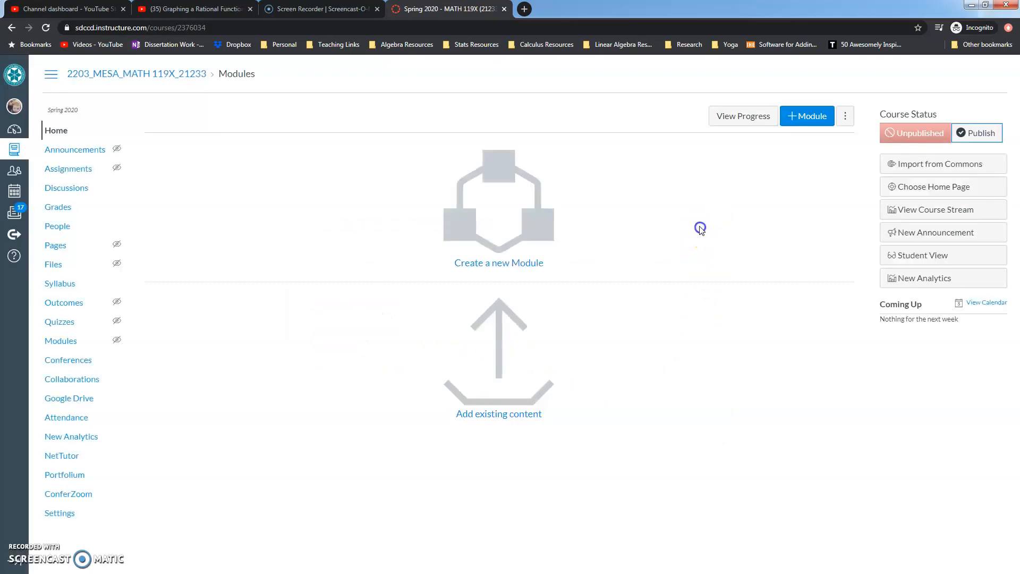
- Create a module named "Graphing Rationals" and publish the course
left_click(554, 242)
left_click(405, 275)
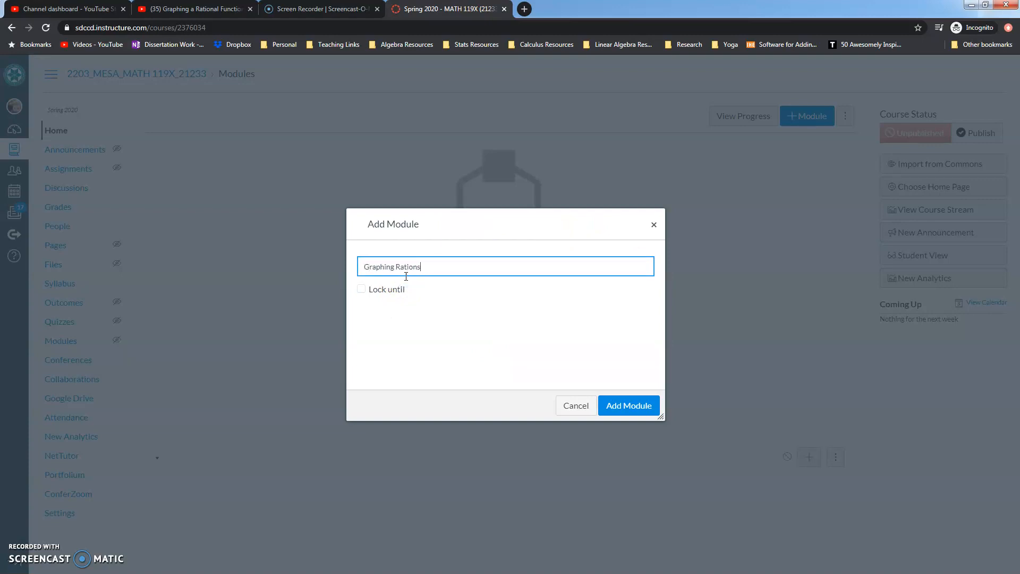
type("Graphing Rationals")
left_click(613, 403)
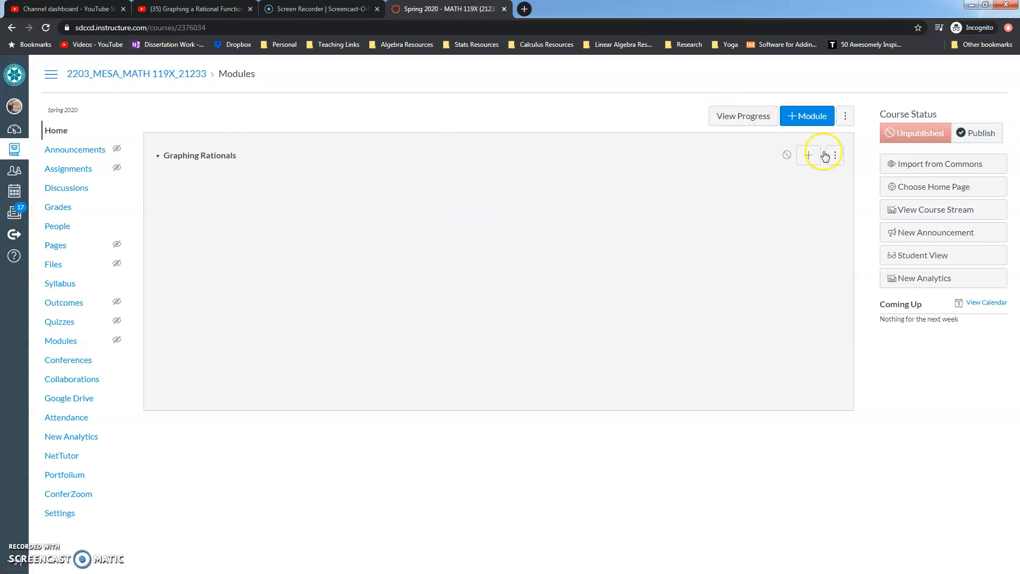
left_click(991, 131)
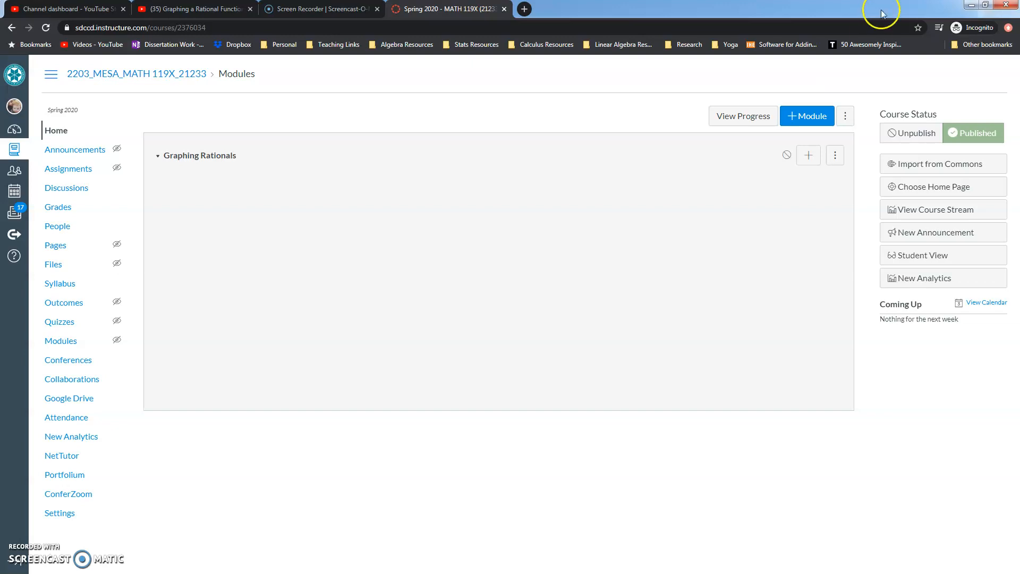
- Start an External URL item in the Graphing Rationals module and copy the URL of the Math 116 Graphing Rationals playlist from YouTube
left_click(801, 161)
left_click(432, 229)
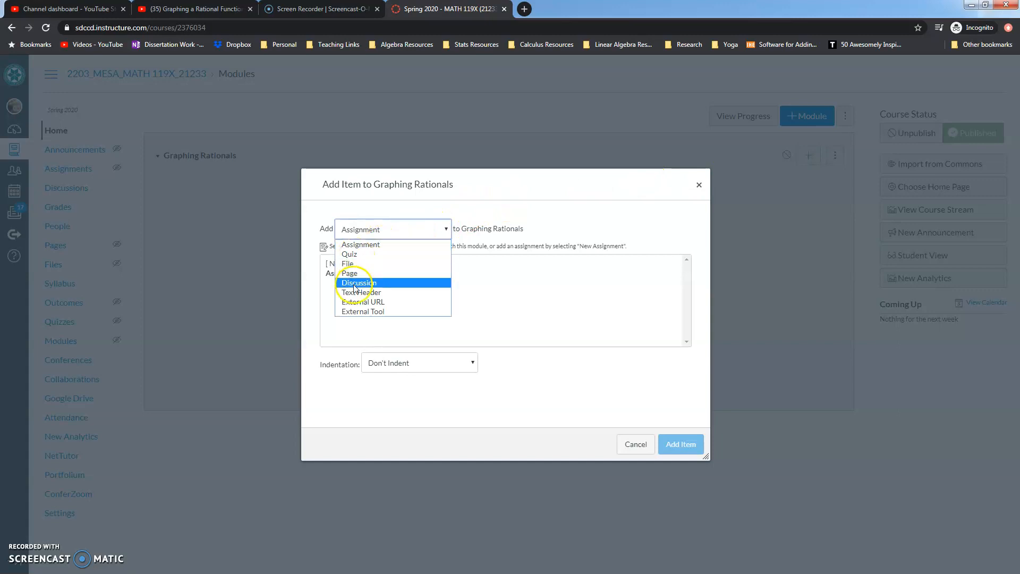
left_click(372, 302)
left_click(188, 9)
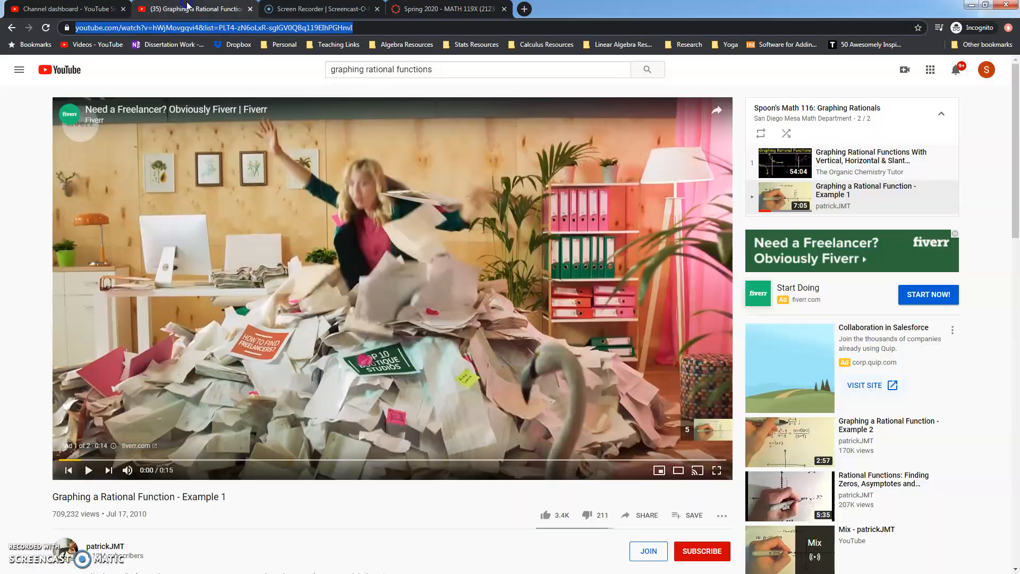
left_click(847, 107)
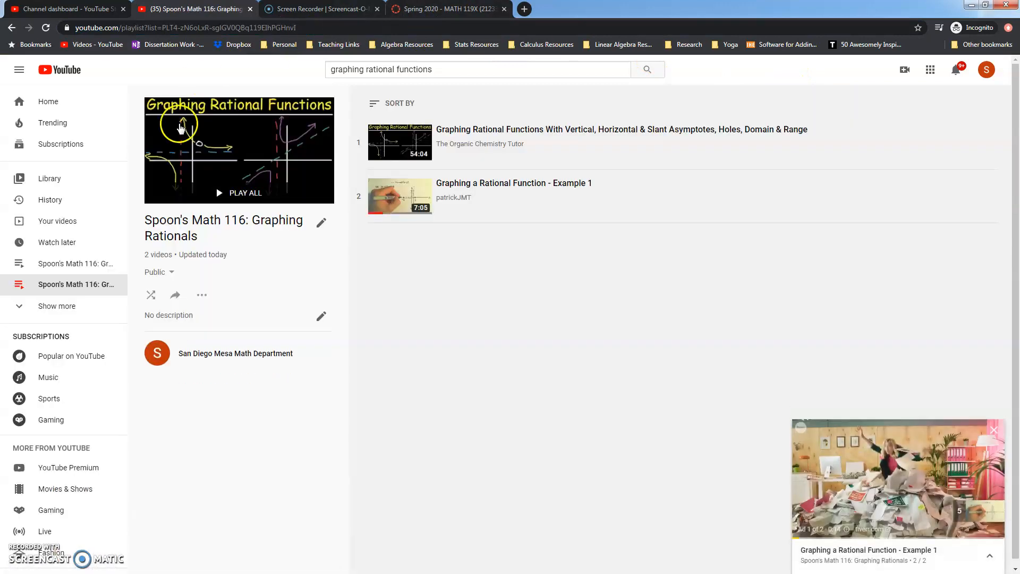
left_click(306, 28)
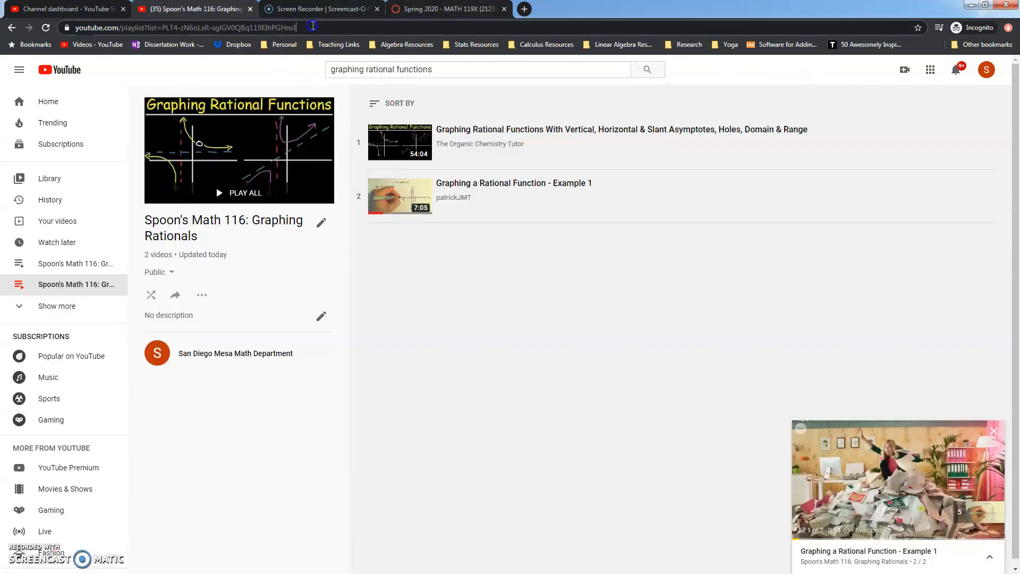
key("ctrl+c")
- Return to Canvas and add the copied playlist URL to the module with the page name "YouTube Playlist"
left_click(448, 9)
left_click(405, 262)
key("ctrl+v")
left_click(381, 289)
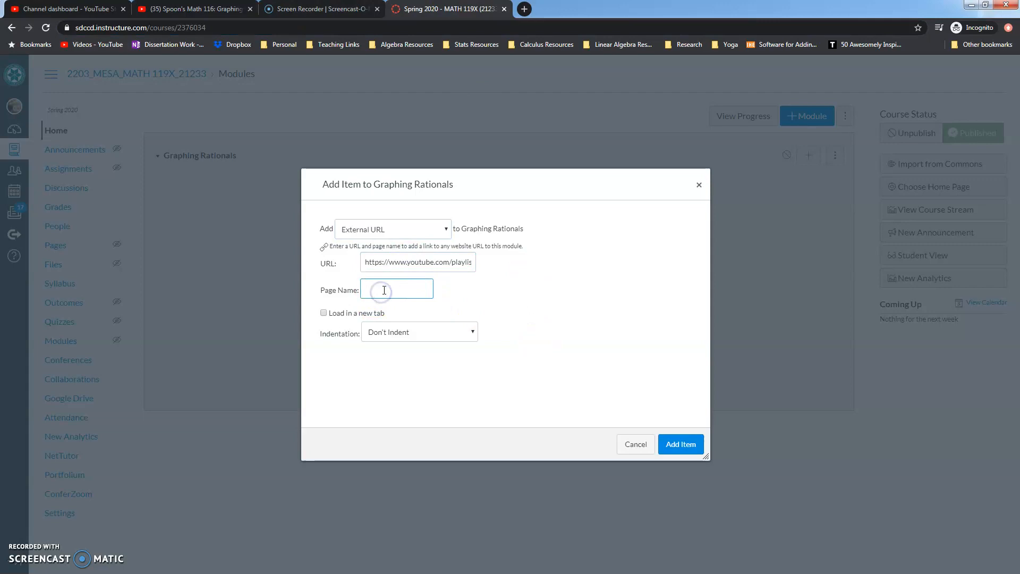
key("Left")
key("Left")
key("Left")
key("Left")
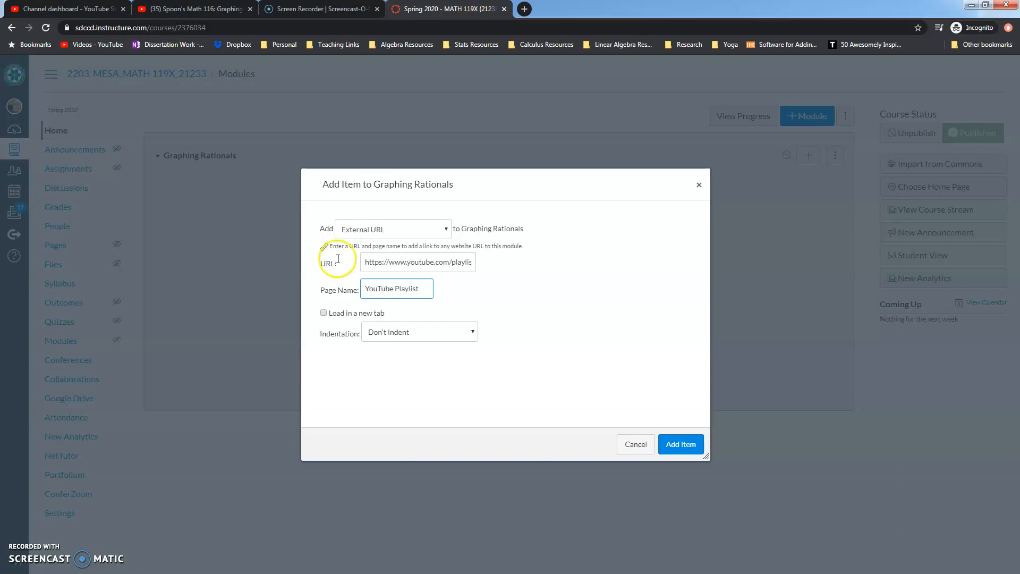
left_click(680, 444)
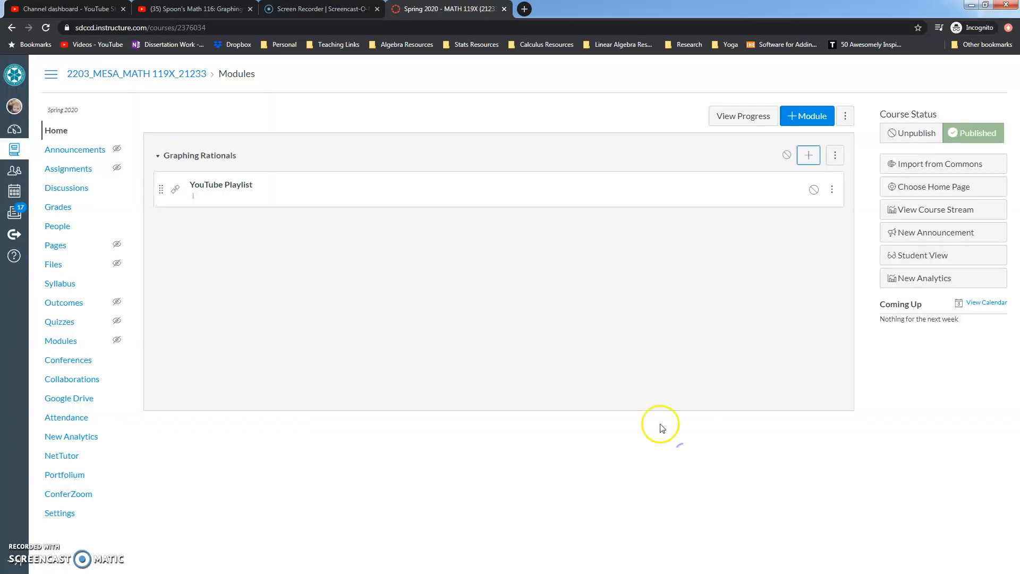
- Publish the Graphing Rationals module and test its YouTube Playlist link in Student View
left_click(786, 155)
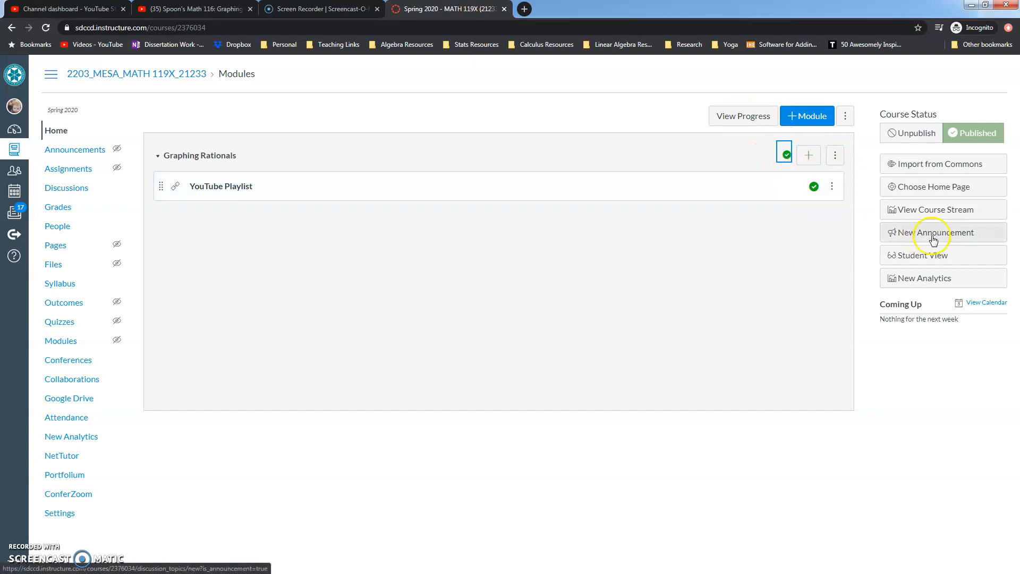
left_click(933, 255)
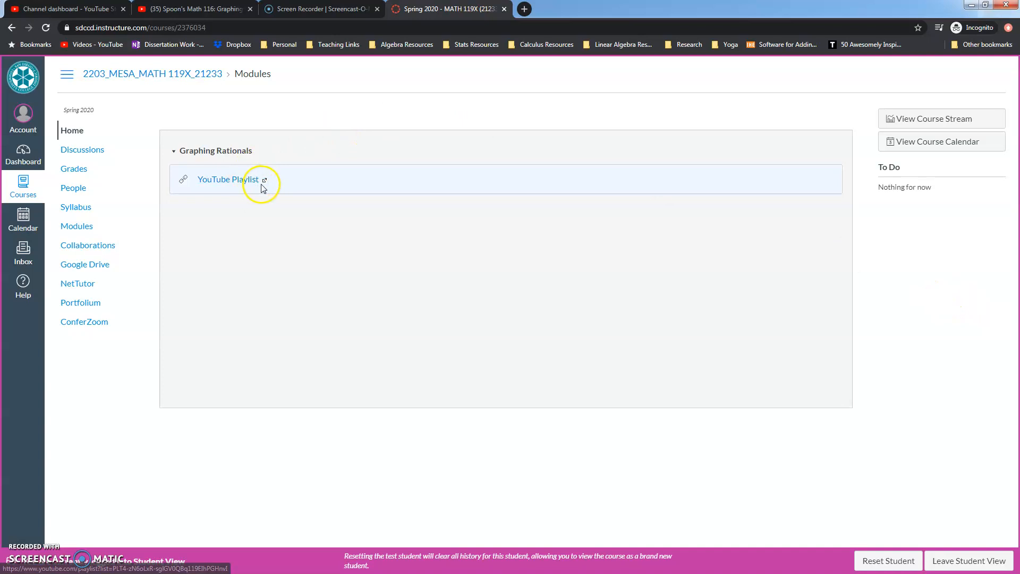
left_click(235, 180)
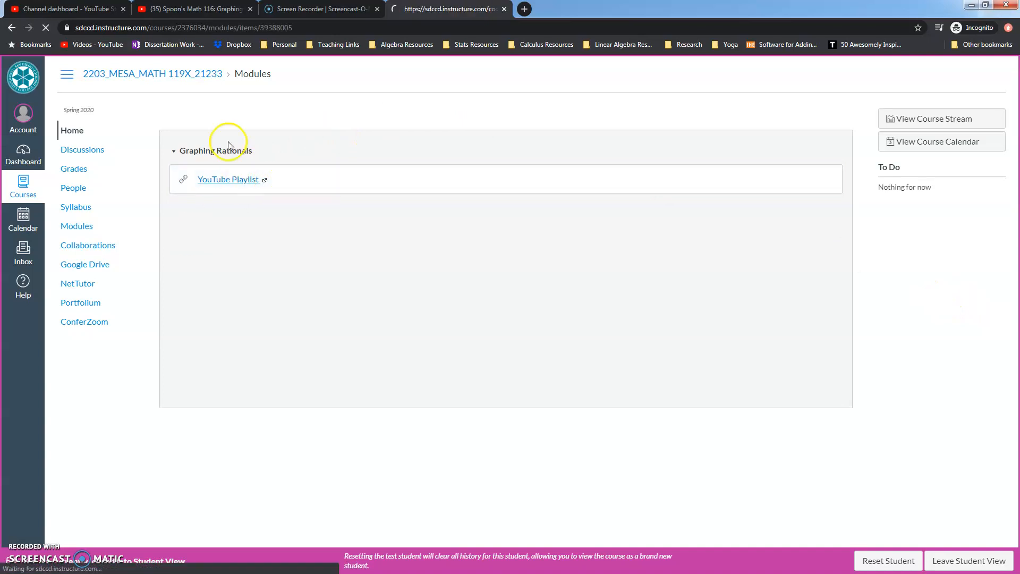
left_click(280, 129)
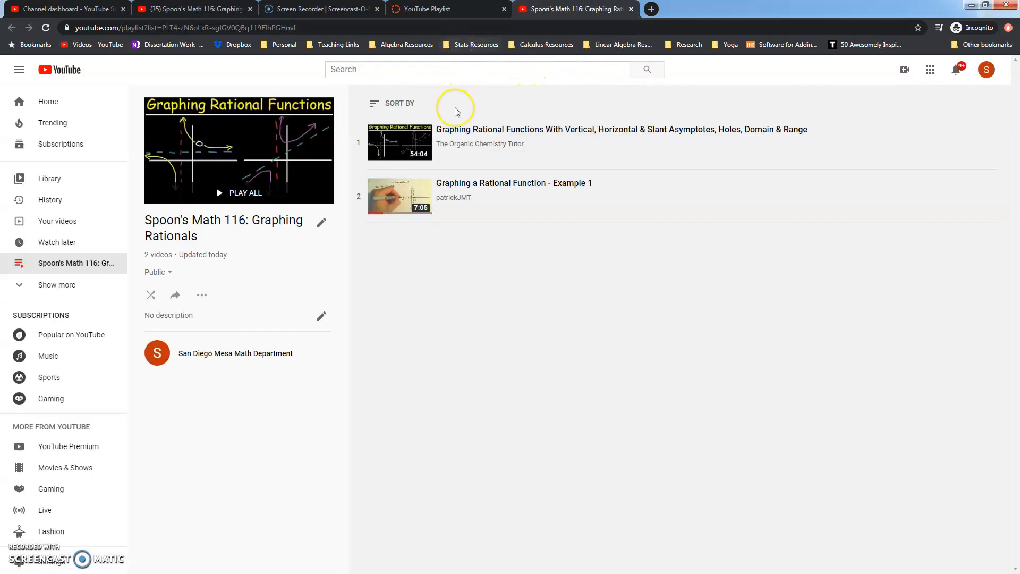
left_click(456, 15)
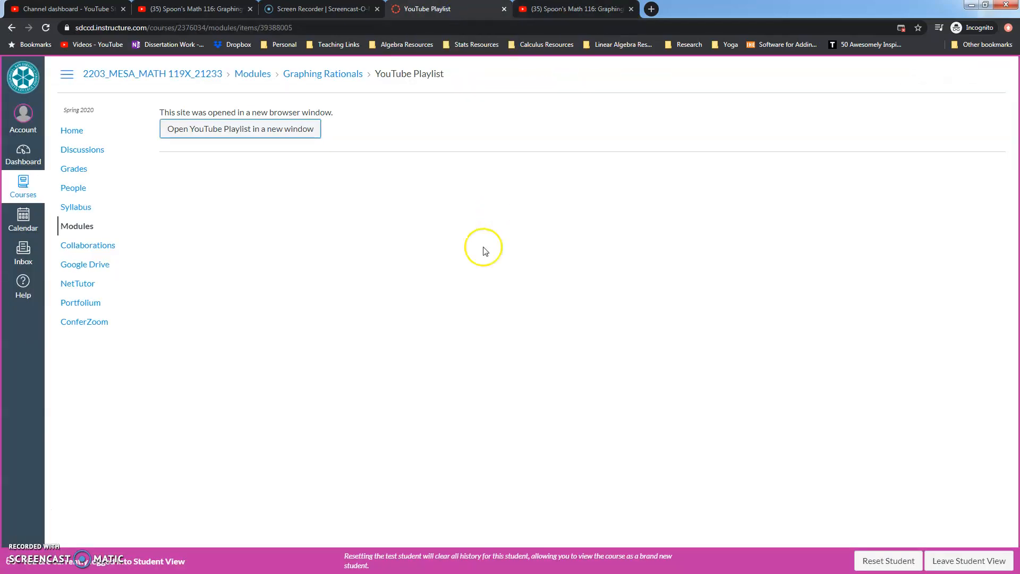
left_click(329, 74)
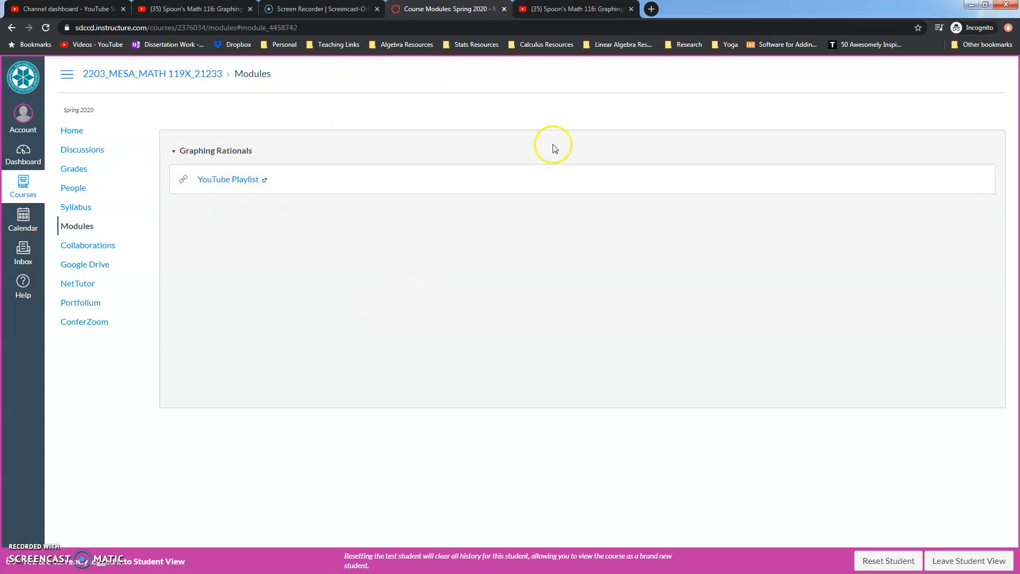
left_click(1003, 561)
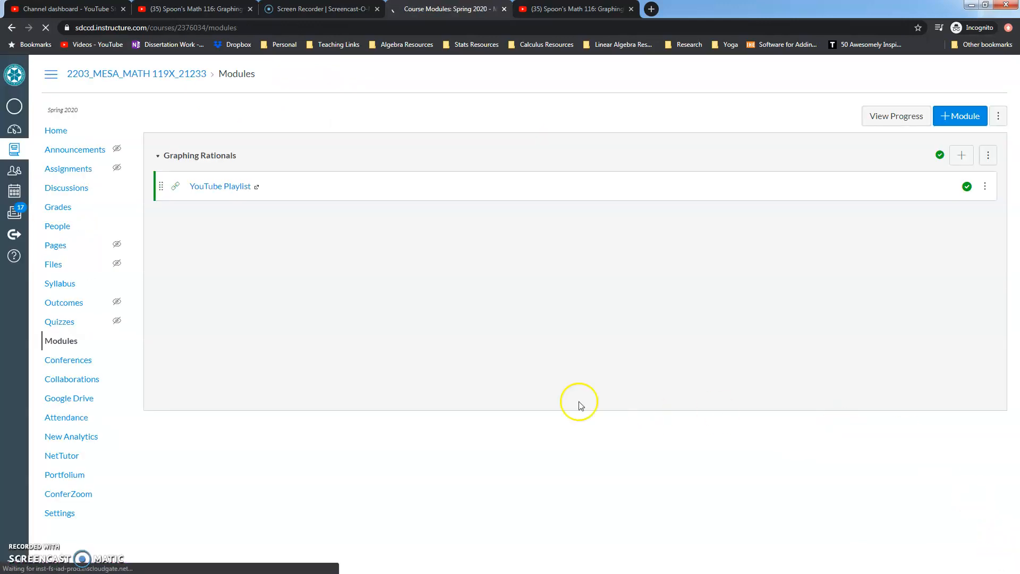
- Start a new File item in the Graphing Rationals module and open the chooser for the file to upload
left_click(962, 155)
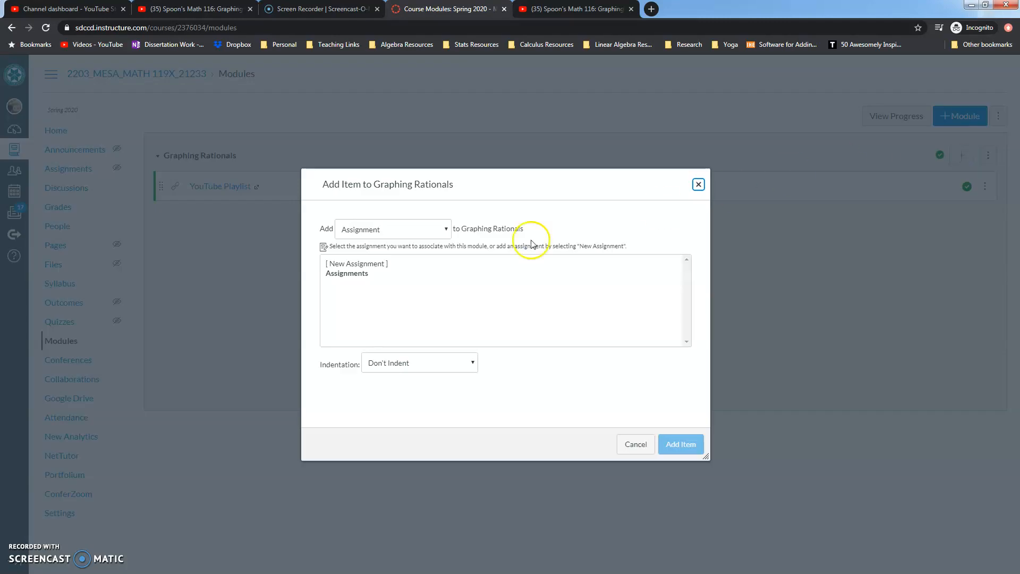
left_click(379, 229)
left_click(380, 228)
left_click(373, 236)
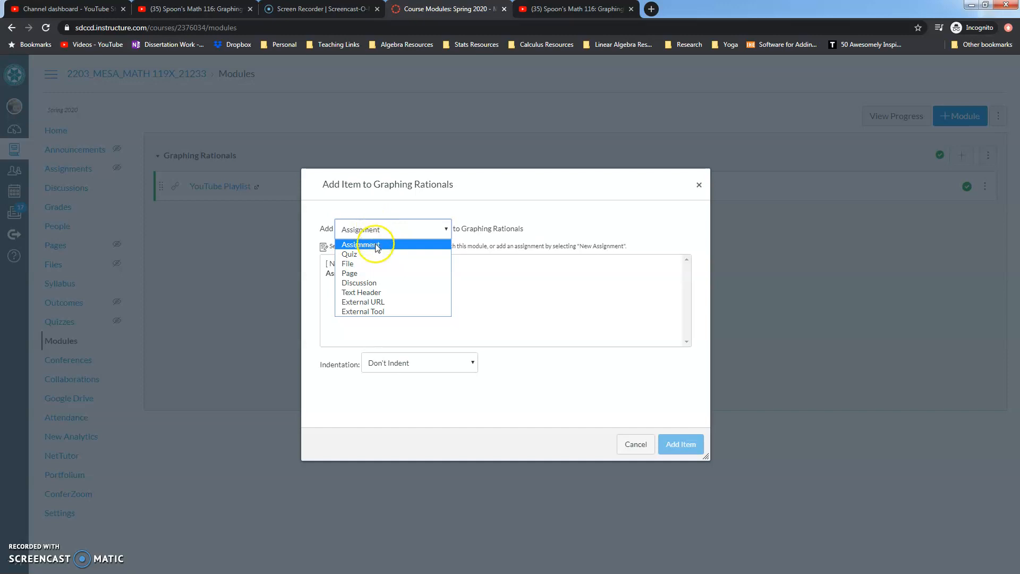
left_click(374, 244)
left_click(426, 231)
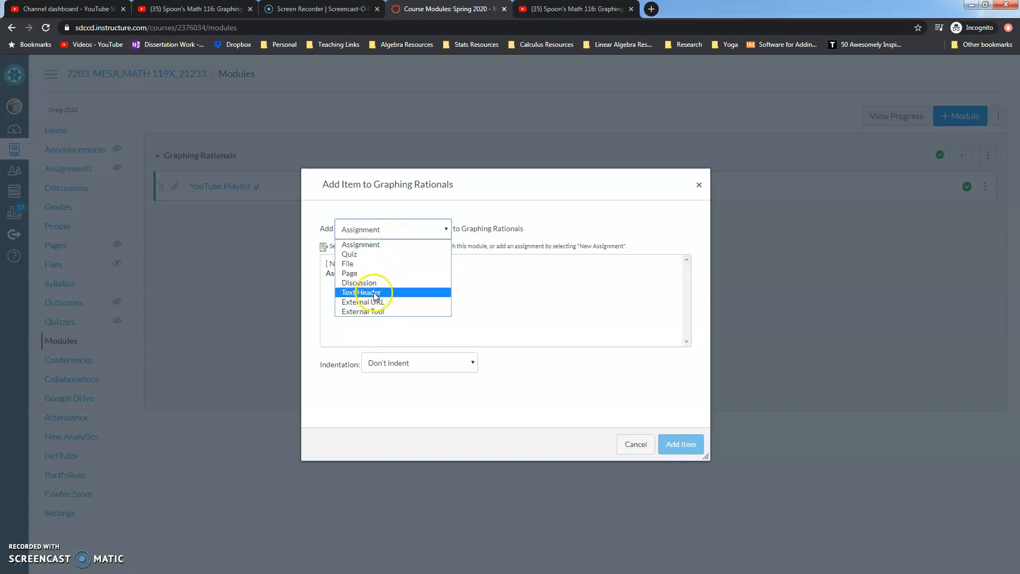
left_click(361, 263)
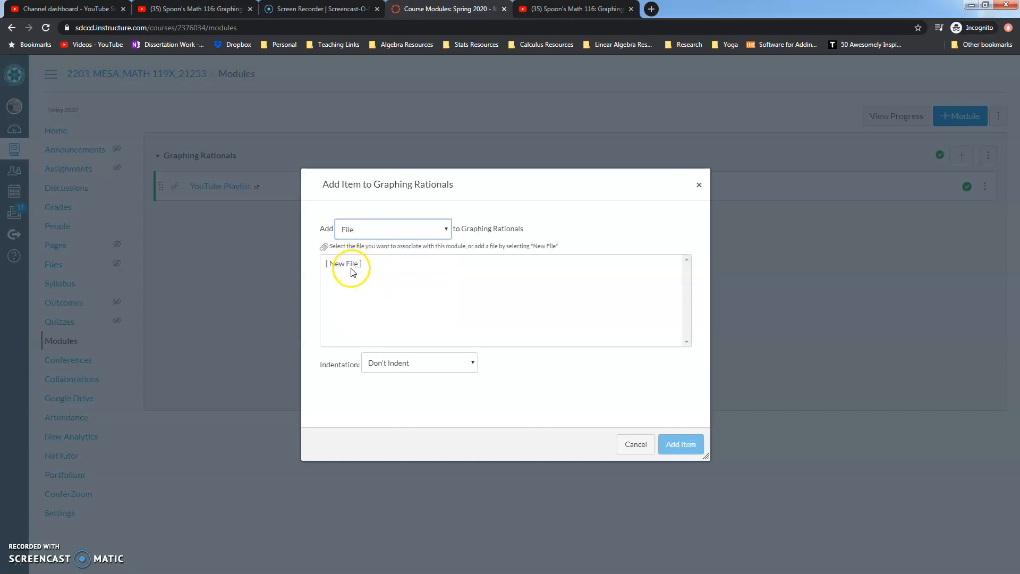
left_click(351, 271)
left_click(371, 362)
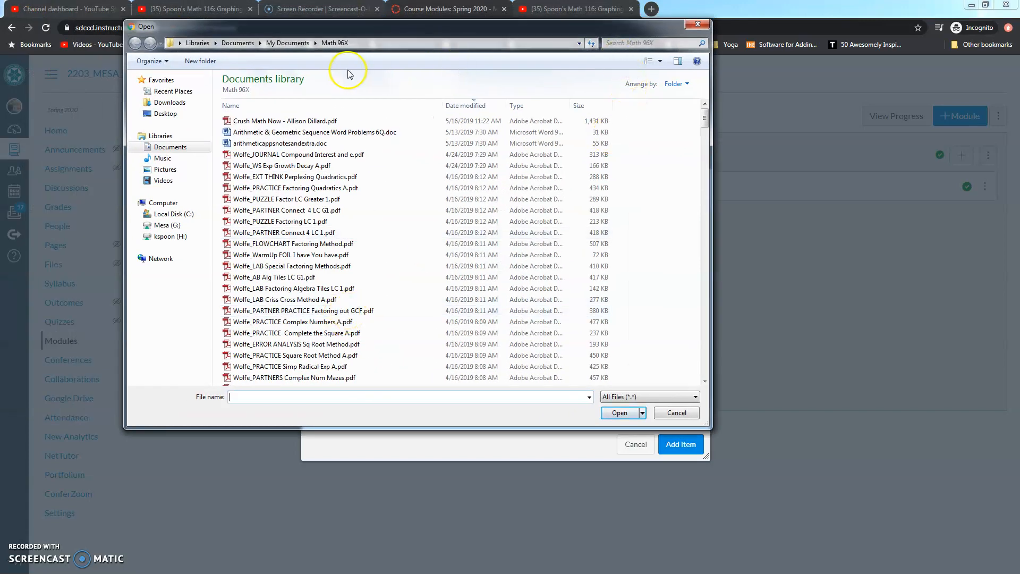
- Search My Documents for "rationals", select OPENSTAX_Math96X_NonlinearInequalities&Rationals.pdf and add it to the module
left_click(287, 42)
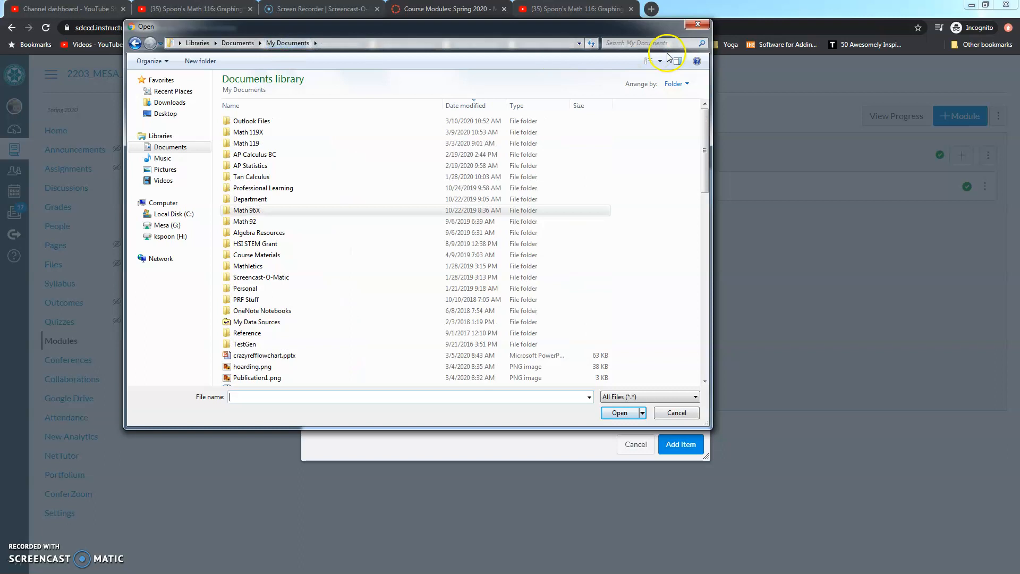
left_click(628, 42)
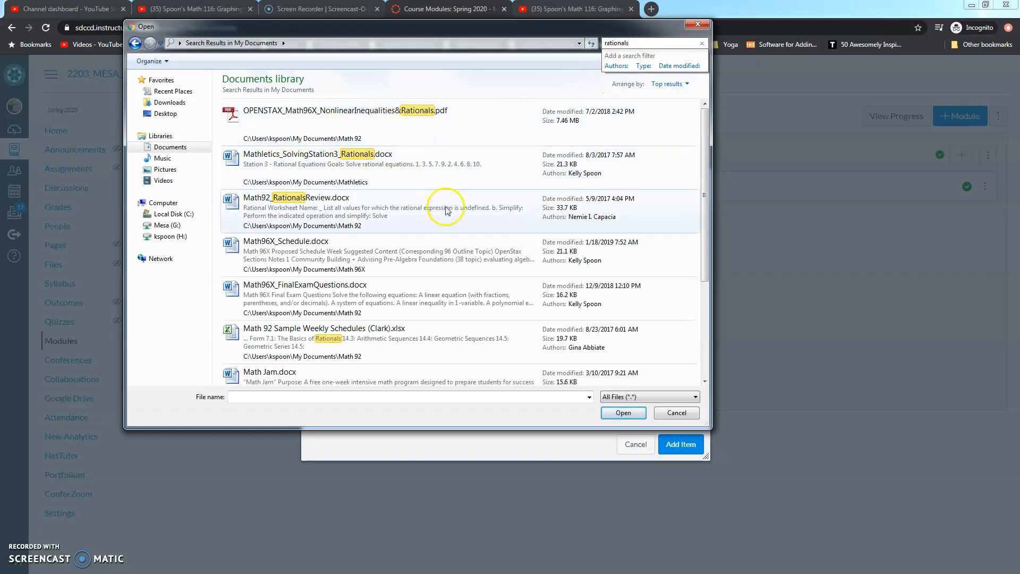
left_click_drag(710, 165, 711, 234)
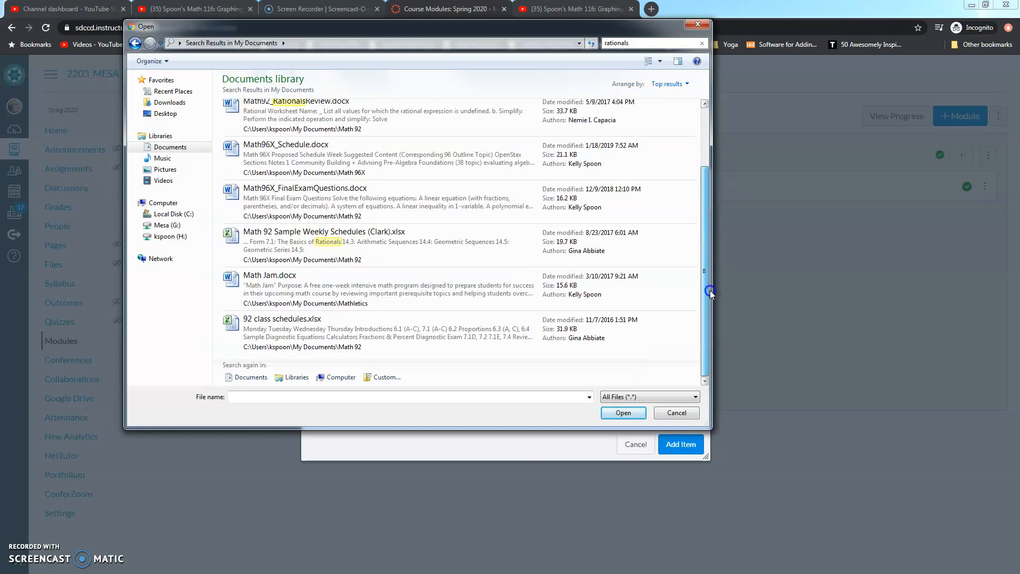
left_click_drag(709, 290, 711, 91)
double_click(337, 111)
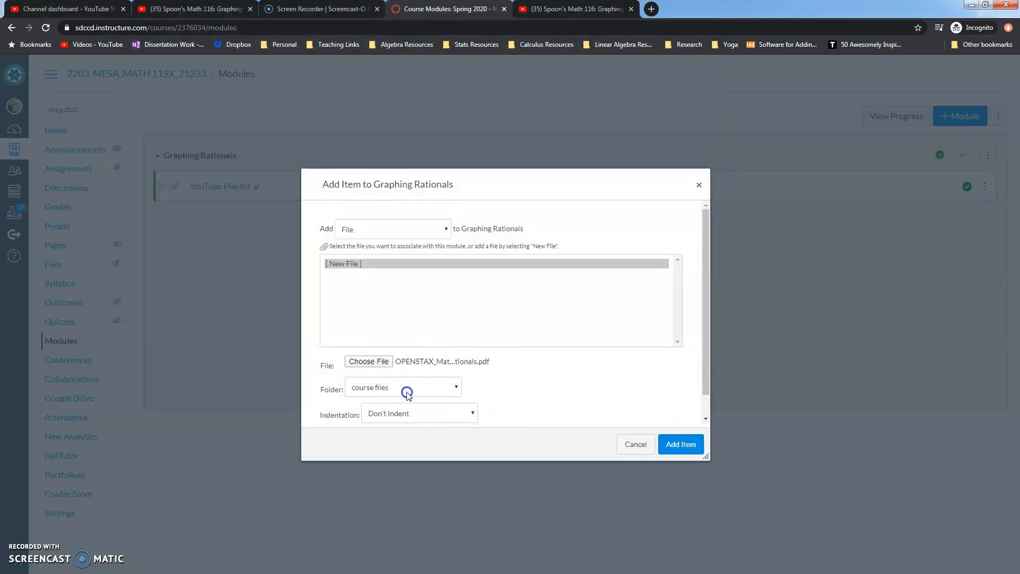
left_click(685, 445)
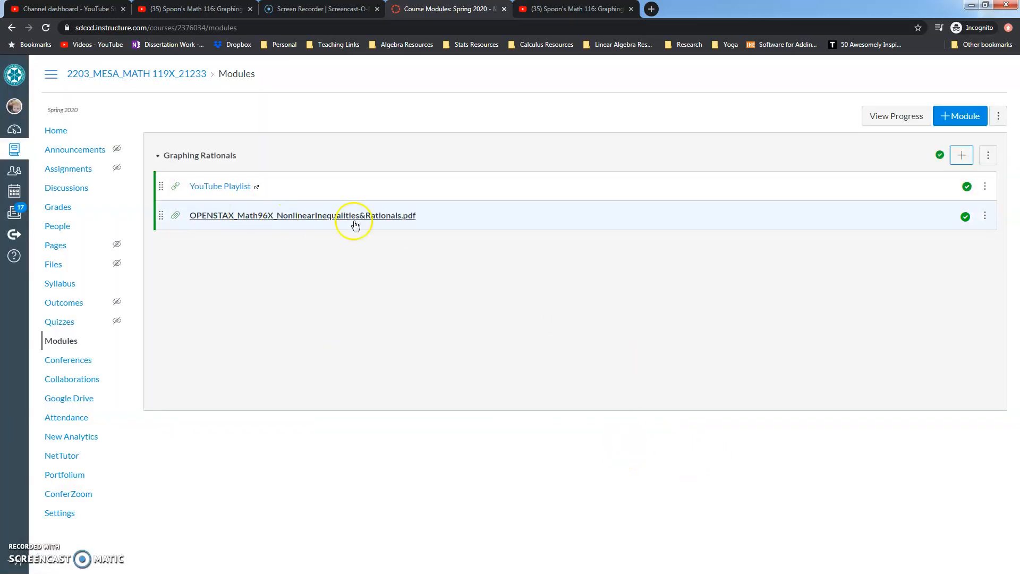
- Add a new page named "Stuff to do" to the Graphing Rationals module
left_click(960, 155)
left_click(387, 233)
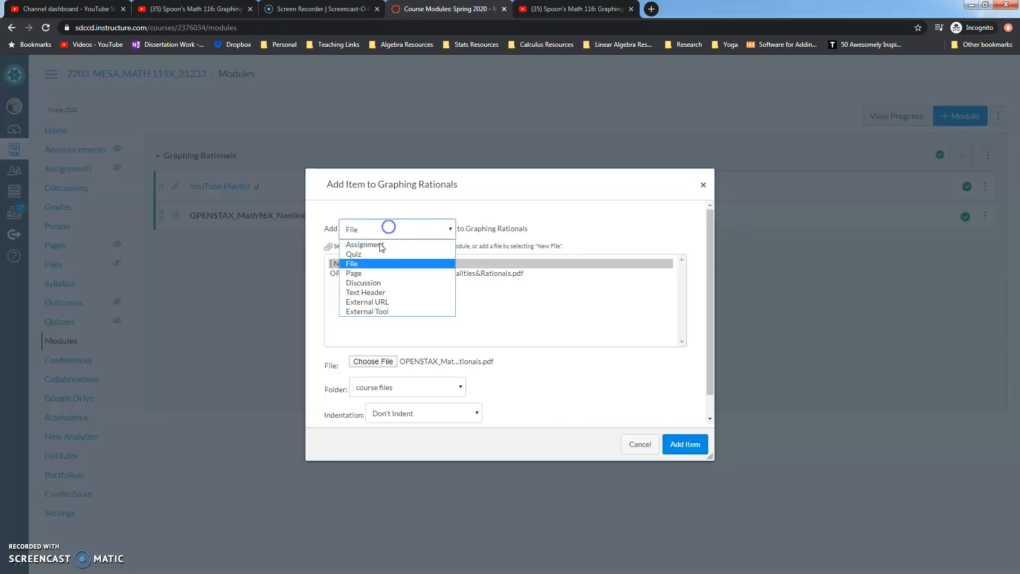
left_click(366, 273)
left_click(678, 441)
left_click(352, 264)
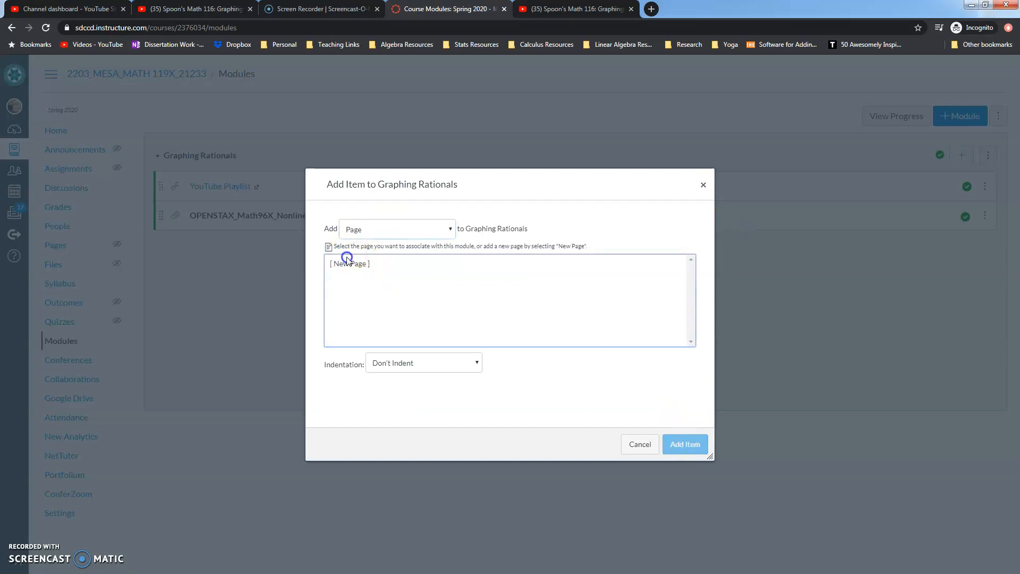
left_click(414, 363)
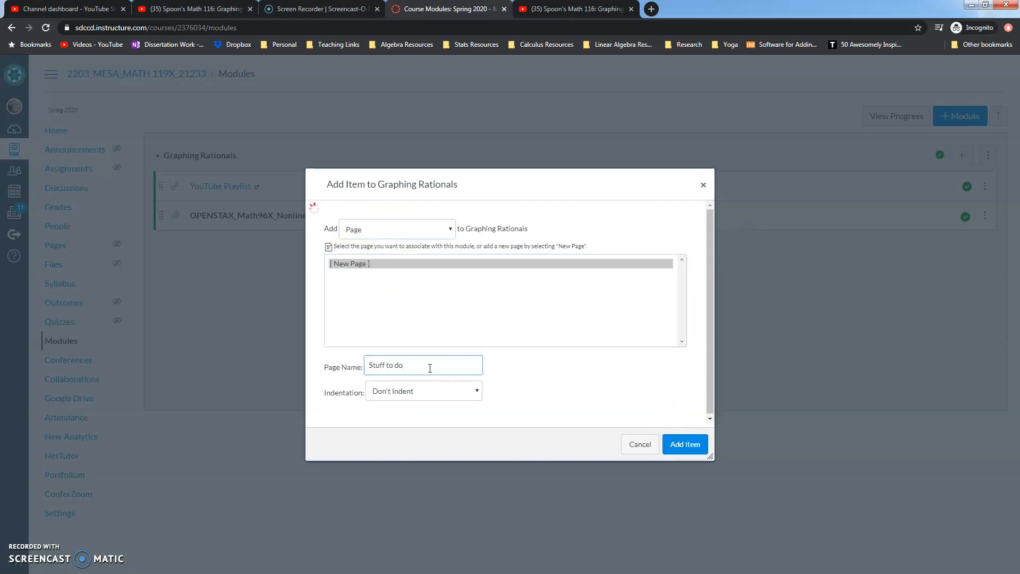
key("Return")
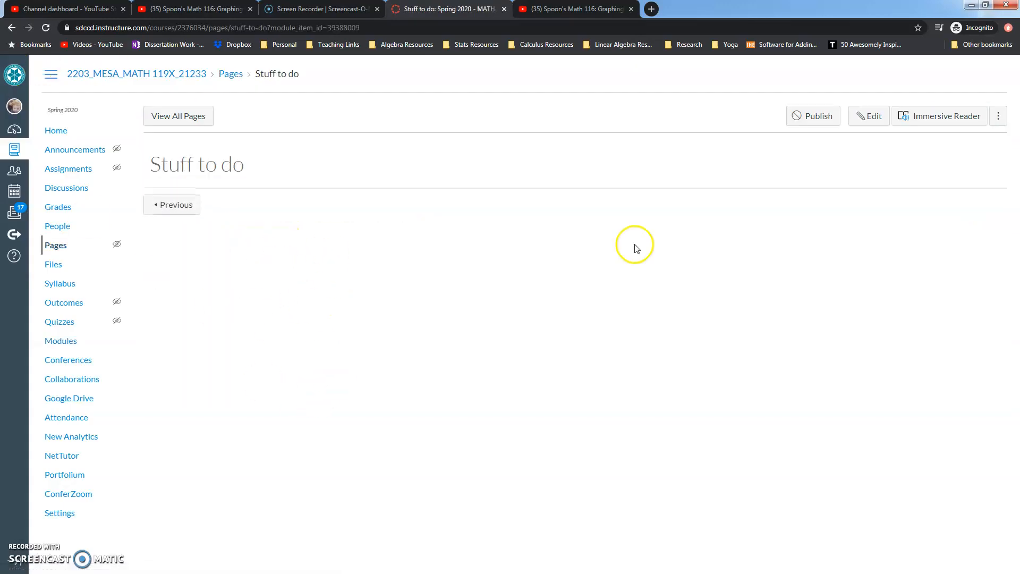
- Write "Do problems 1-6 on page 176." on the Stuff to do page, save and publish it, and return to the course home
left_click(858, 118)
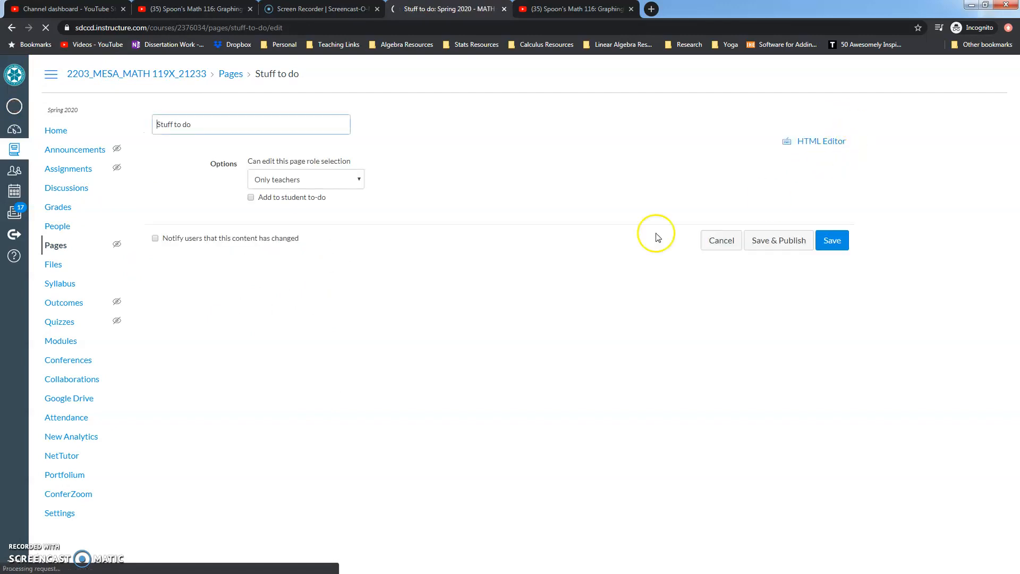
left_click(282, 269)
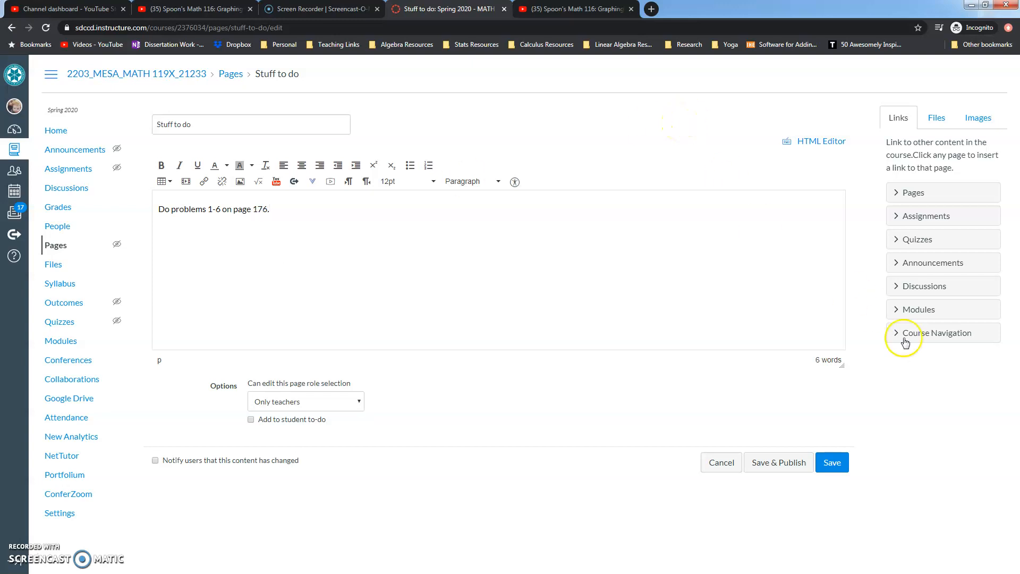
left_click(791, 468)
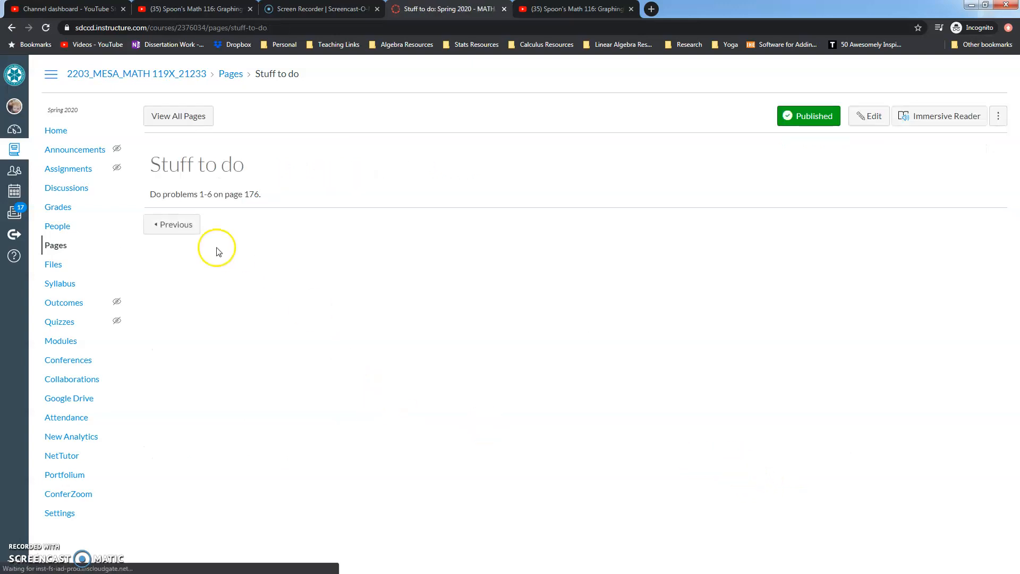
left_click(49, 131)
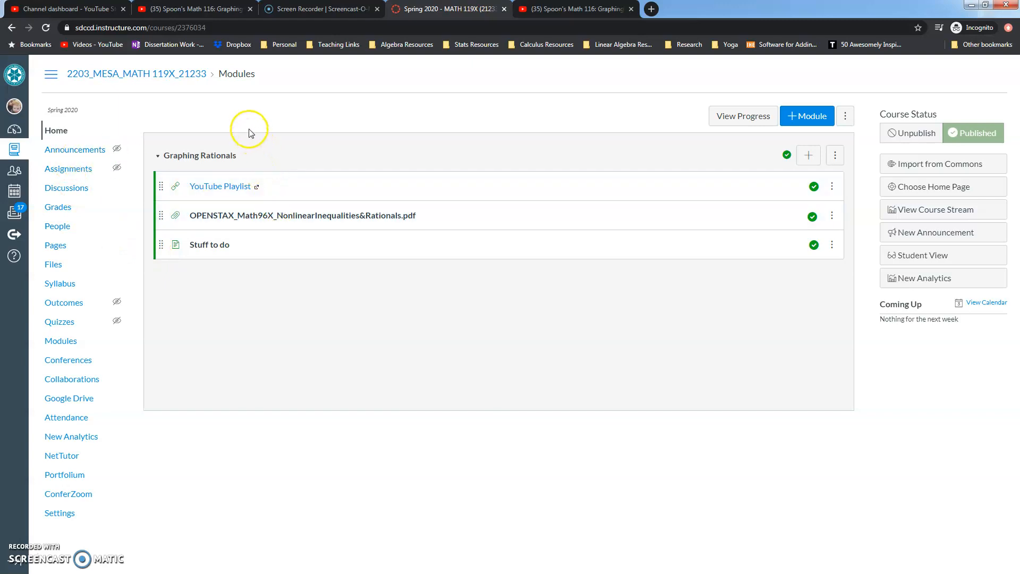
- Create a new announcement titled "Week 1 of COVID19 Closure"
left_click(102, 150)
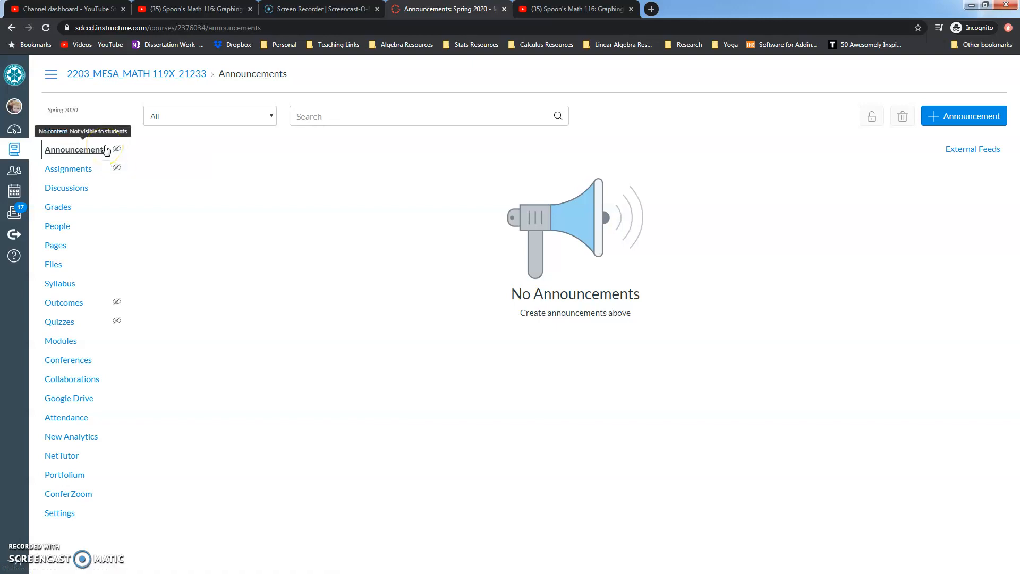
left_click(972, 115)
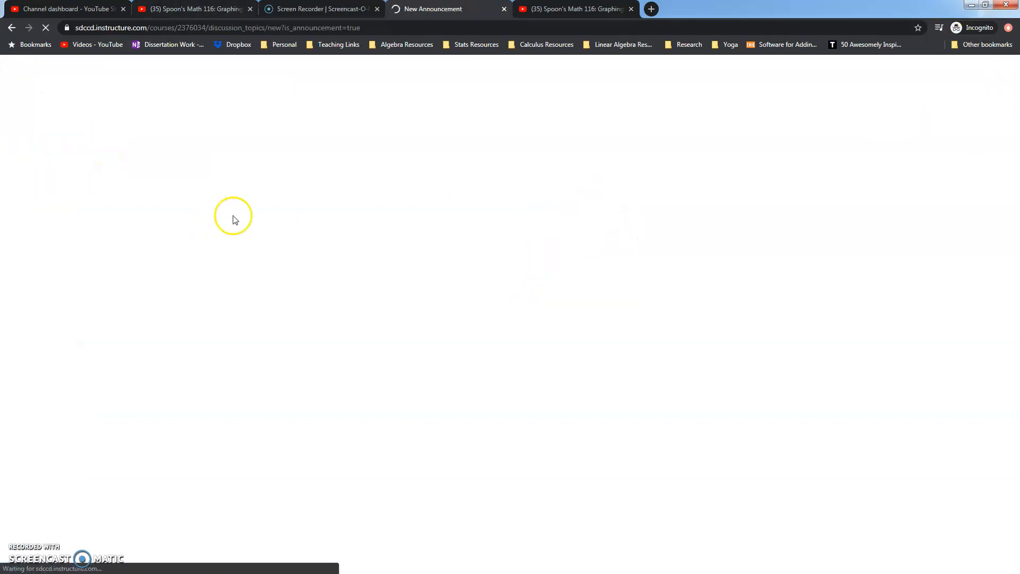
type("Please watchin")
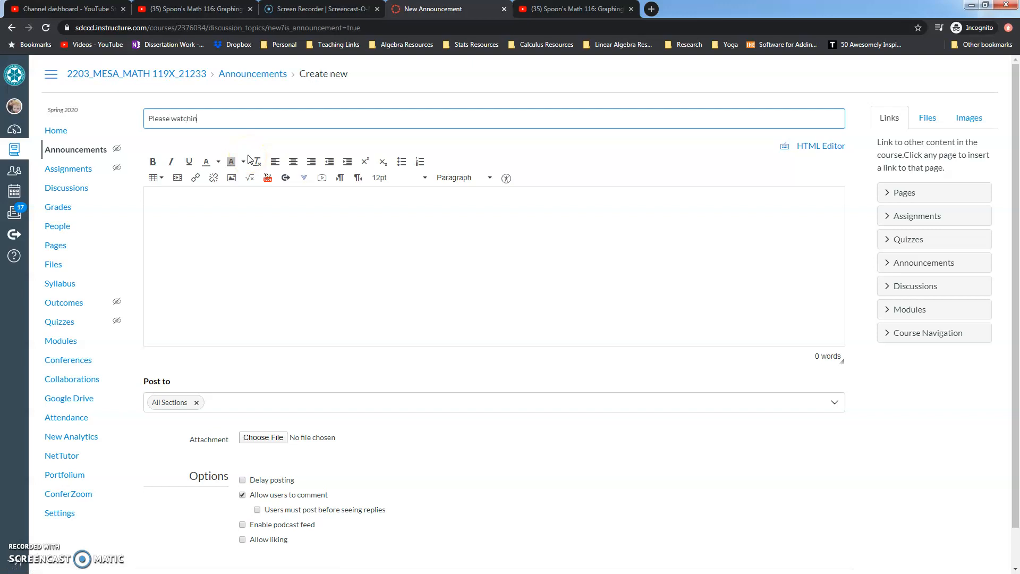
key("BackSpace")
key("BackSpace")
key("BackSpace")
key("BackSpace")
key("BackSpace")
type("WEek")
- Start a numbered list in the announcement body with "Watch" as first item, and insert the copied YouTube playlist URL
left_click(245, 246)
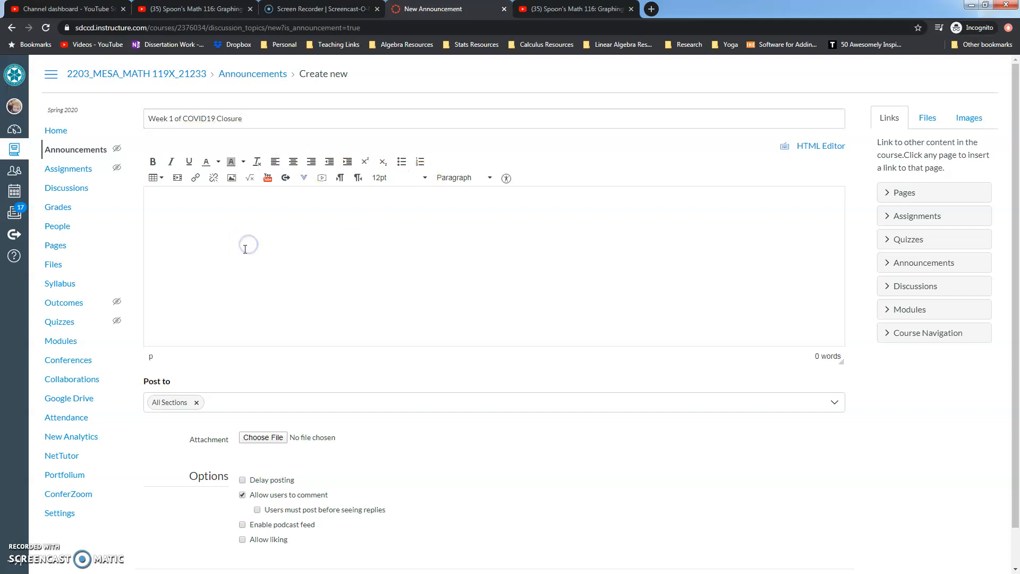
left_click(419, 161)
left_click_drag(262, 200, 191, 205)
left_click(196, 177)
key("ctrl+v")
left_click(548, 350)
key("Return")
type("https://www.youtube.com/playlist?list=PLT4-zNooLxR-sglGV0QBq119EIhPGHnvl")
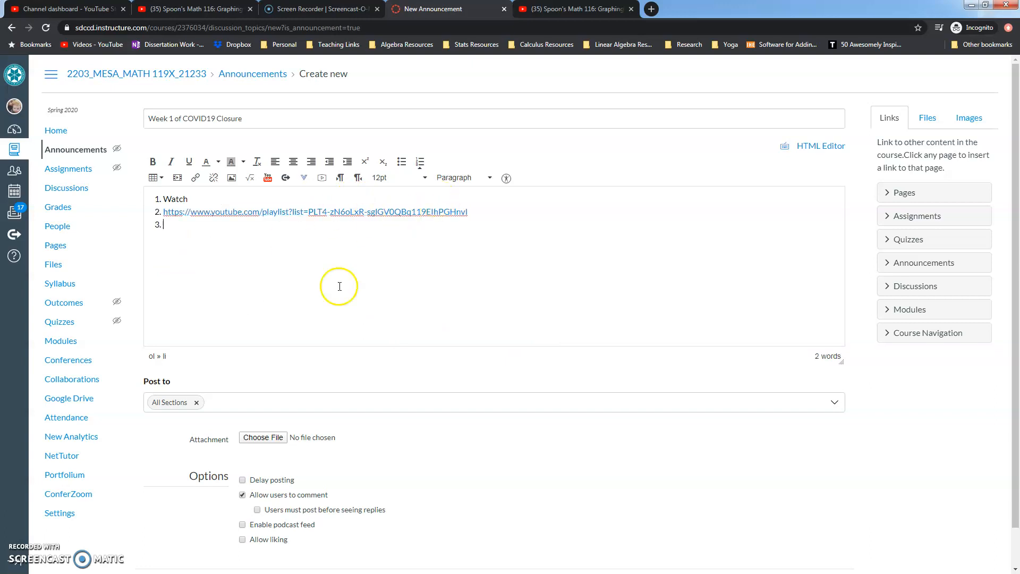
- Replace the URL in the second list item with "DO this worksheet" and insert a link to the OPENSTAX Rationals PDF from the course files
left_click_drag(514, 216, 107, 220)
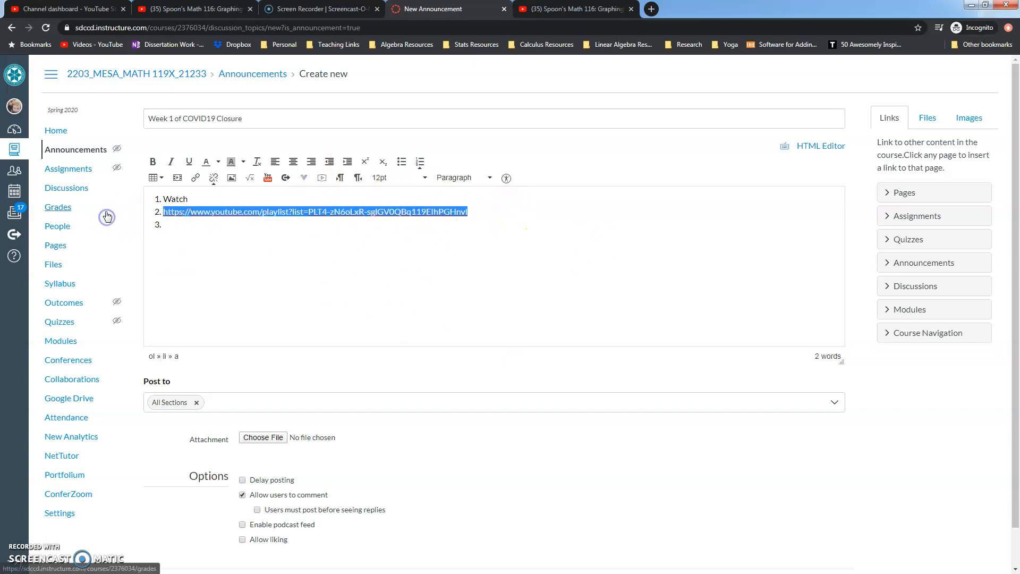
key("Delete")
key("Delete")
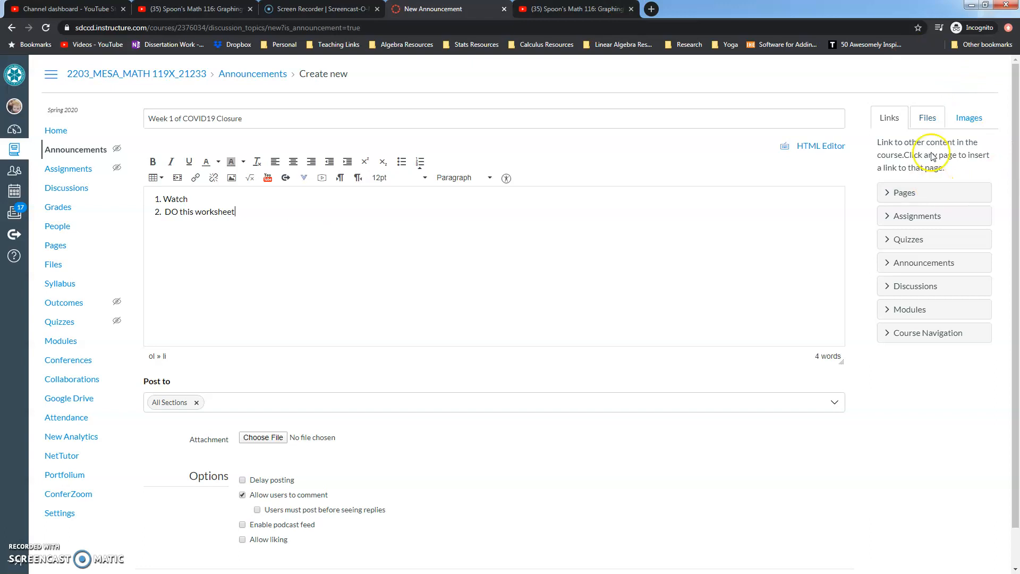
left_click(901, 307)
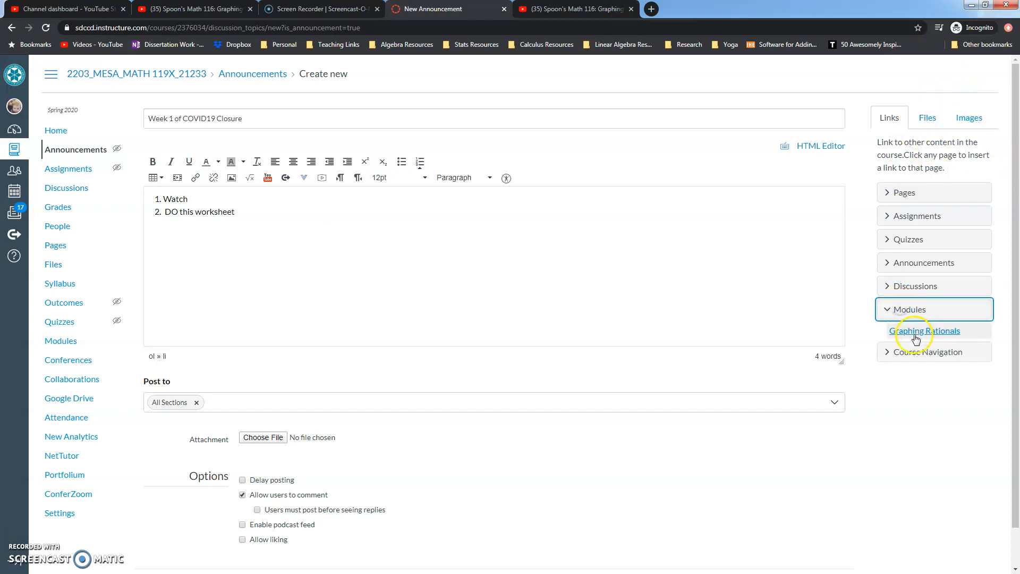
left_click(926, 115)
left_click(923, 210)
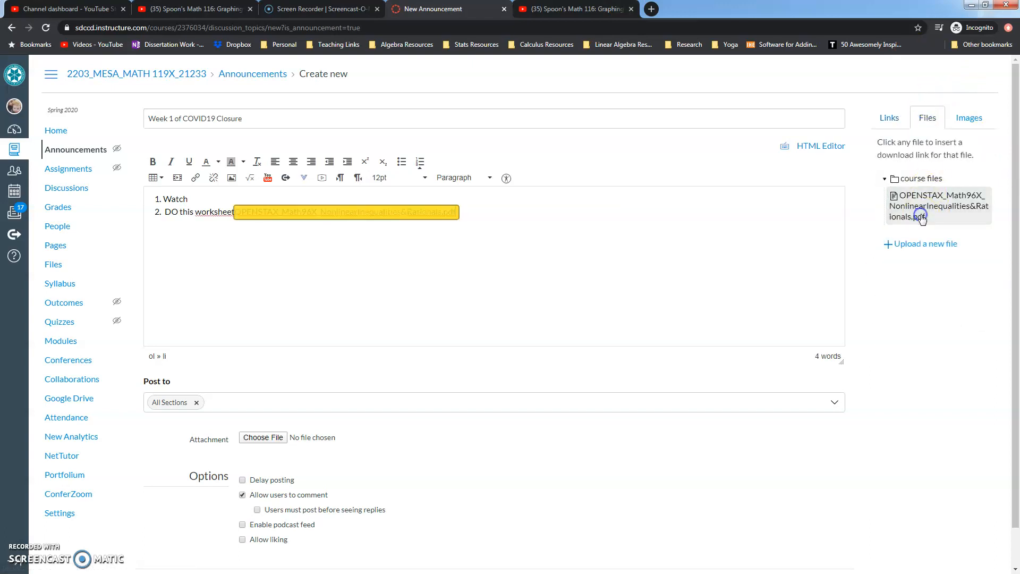
- Replace the announcement's entire body with "Watch videos and do worksheet in module." and save the announcement
left_click_drag(530, 227, 38, 181)
key("BackSpace")
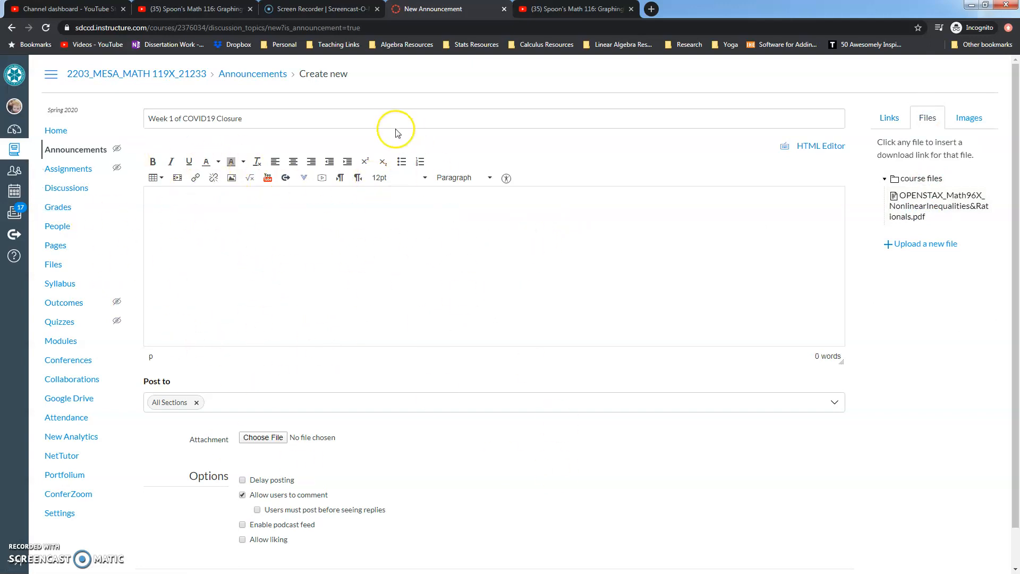
scroll(365, 489, "down", 1)
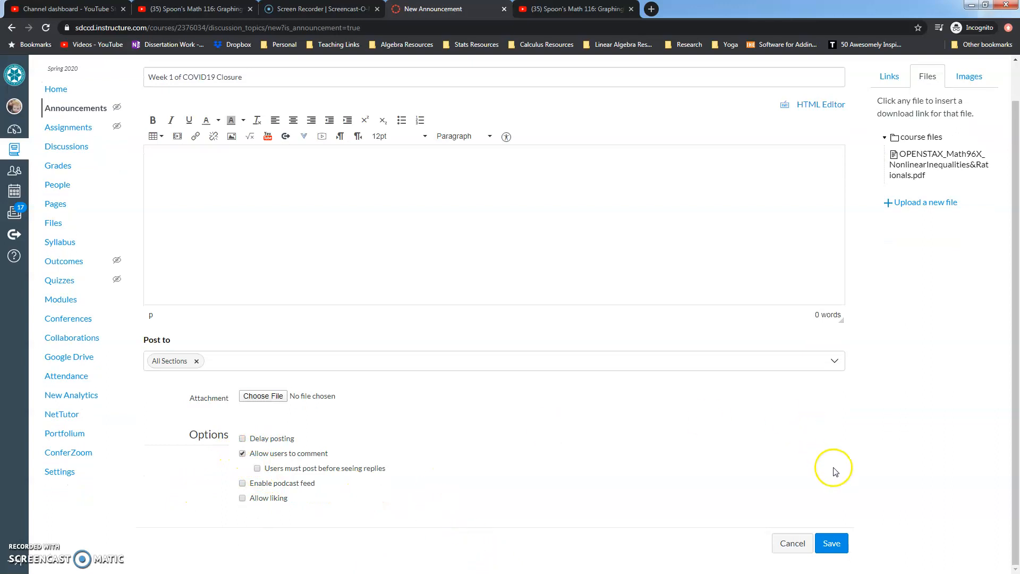
left_click(456, 209)
type("Watch videos and")
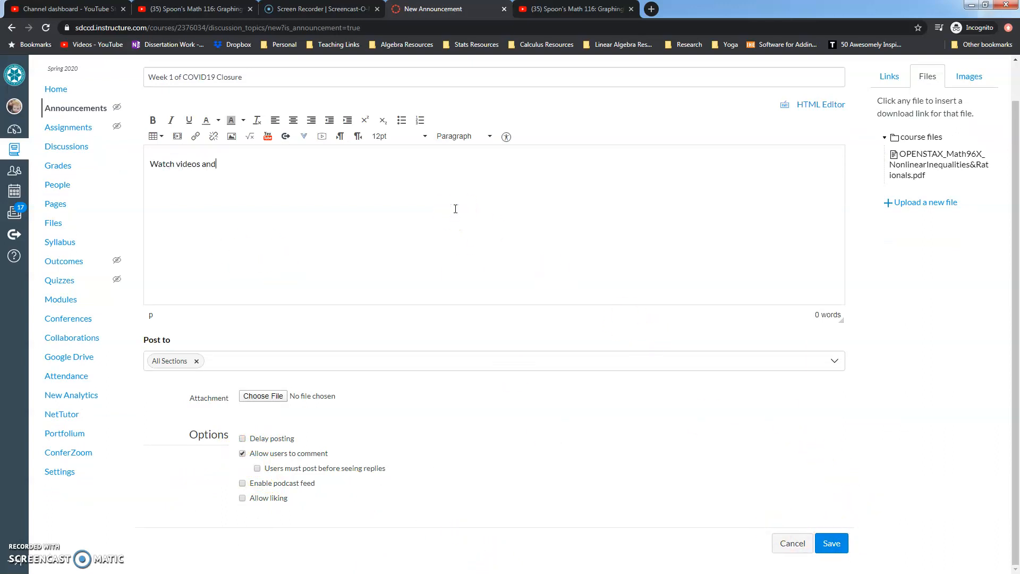
type(" do worksheer in")
key("BackSpace")
key("BackSpace")
left_click(833, 542)
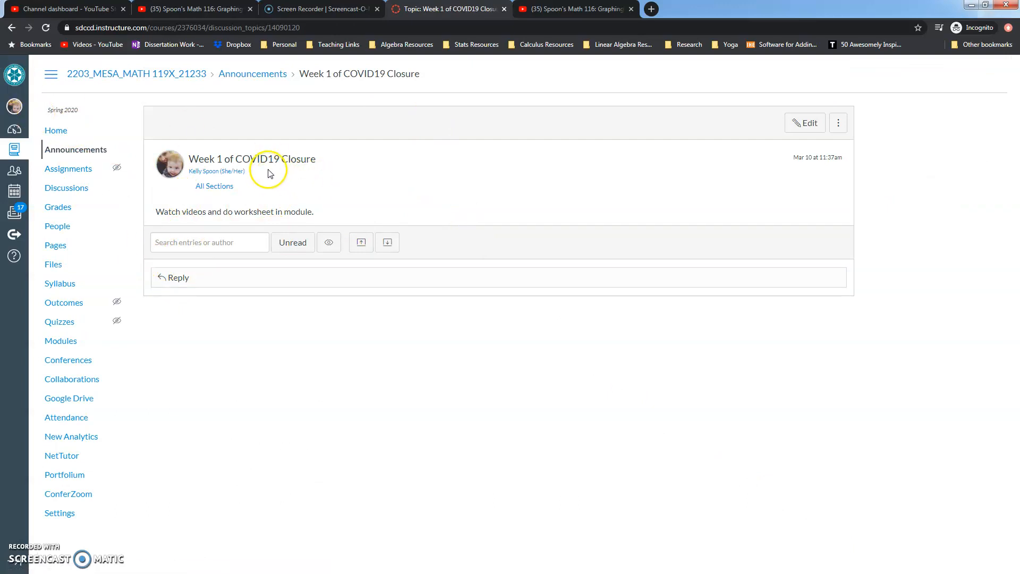
- Post the reply "I don't understand! Where is the worksheet?" to the Week 1 of COVID19 Closure announcement
left_click(176, 279)
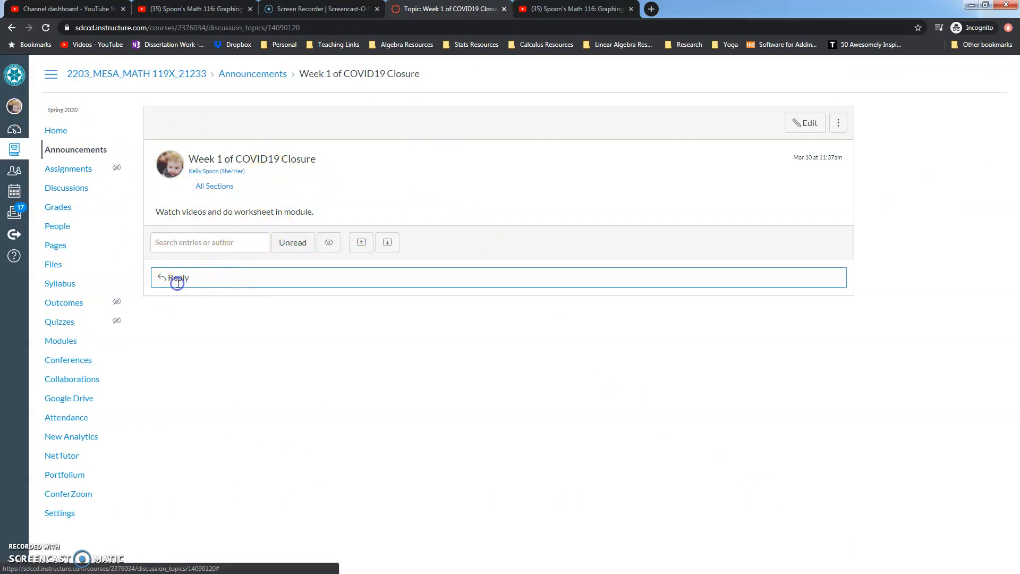
type("I don't ")
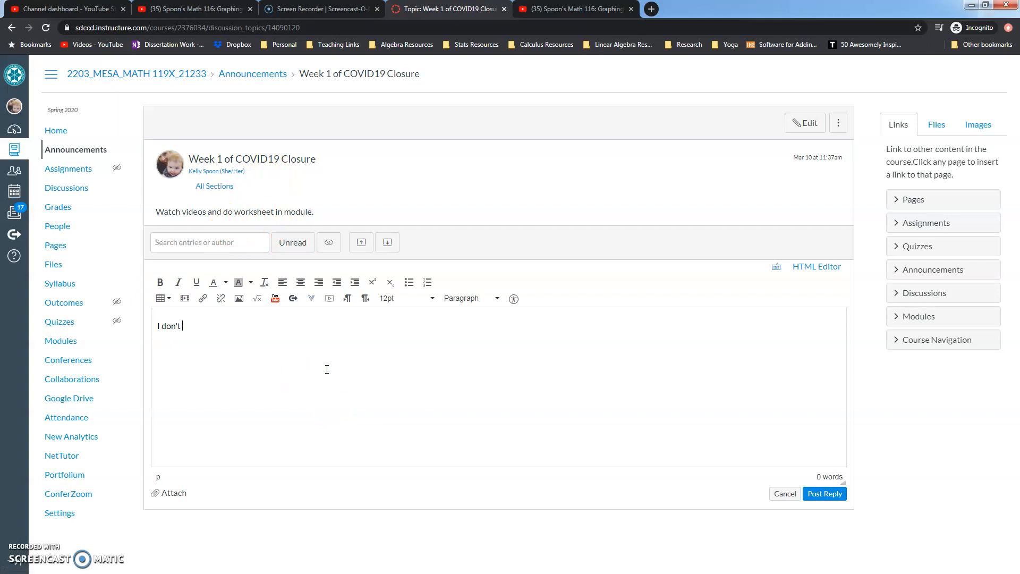
type("understand! Where is the worksheet?")
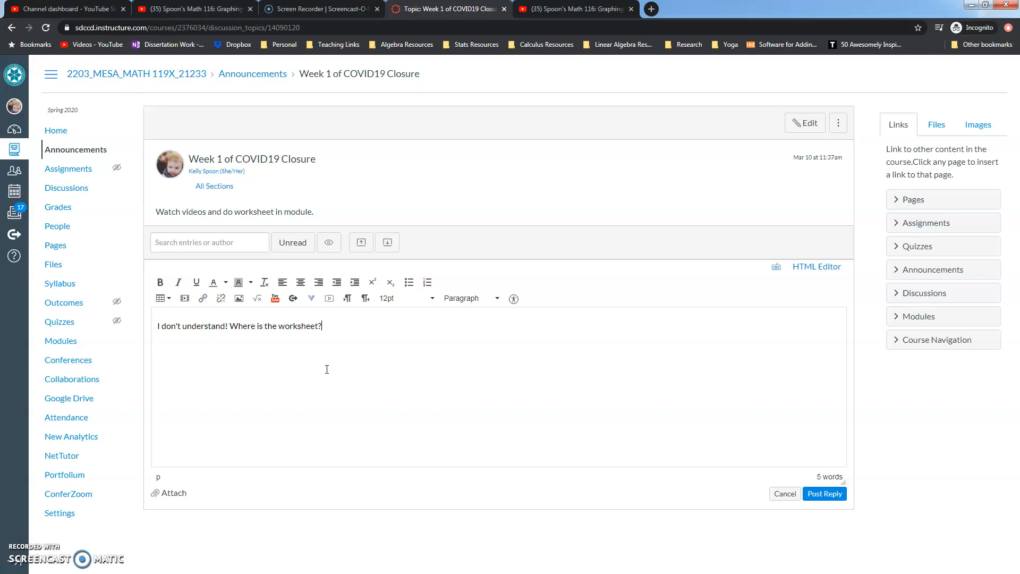
left_click(821, 494)
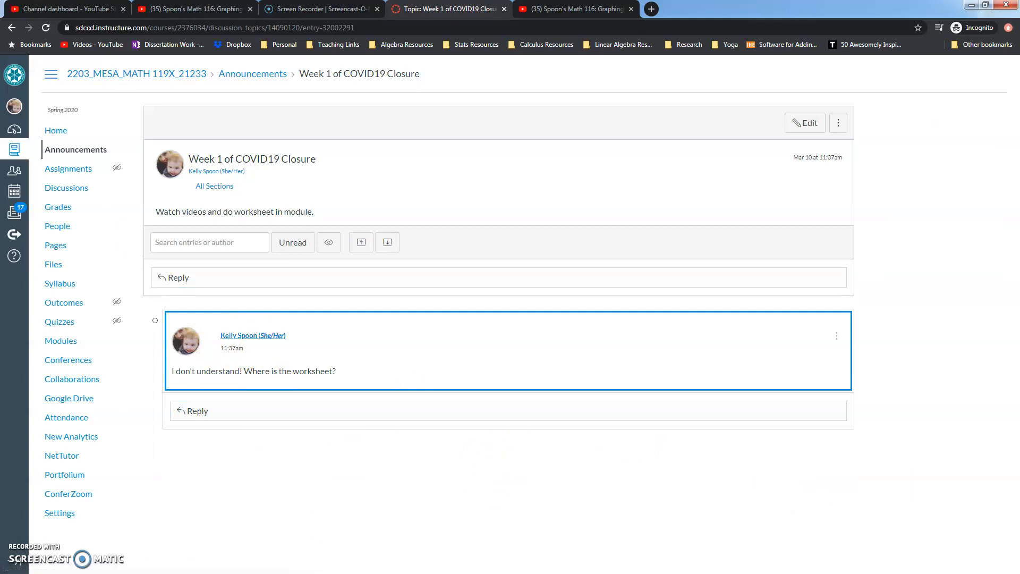
- Start a reply to the comment asking where the worksheet is
left_click(179, 406)
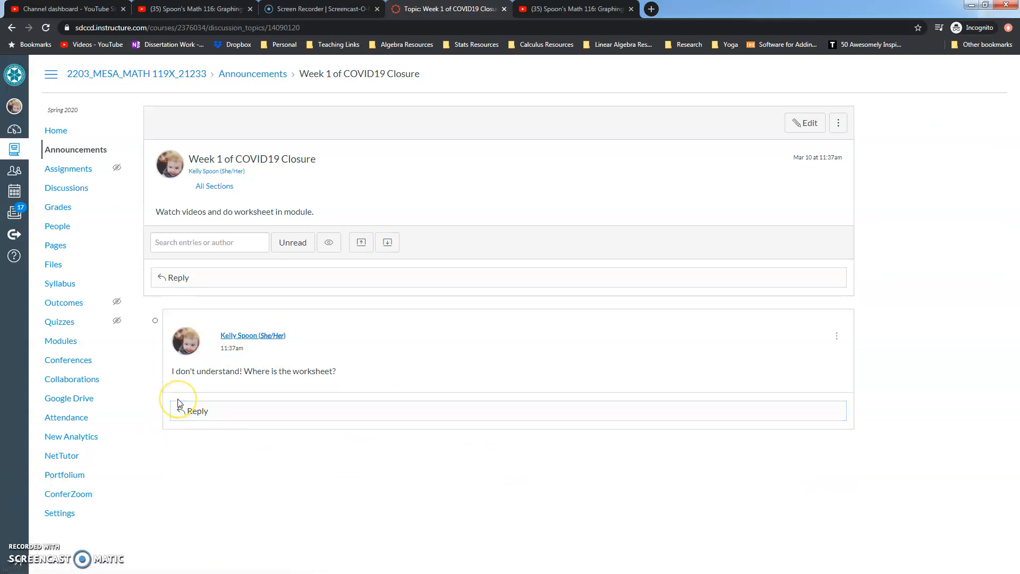